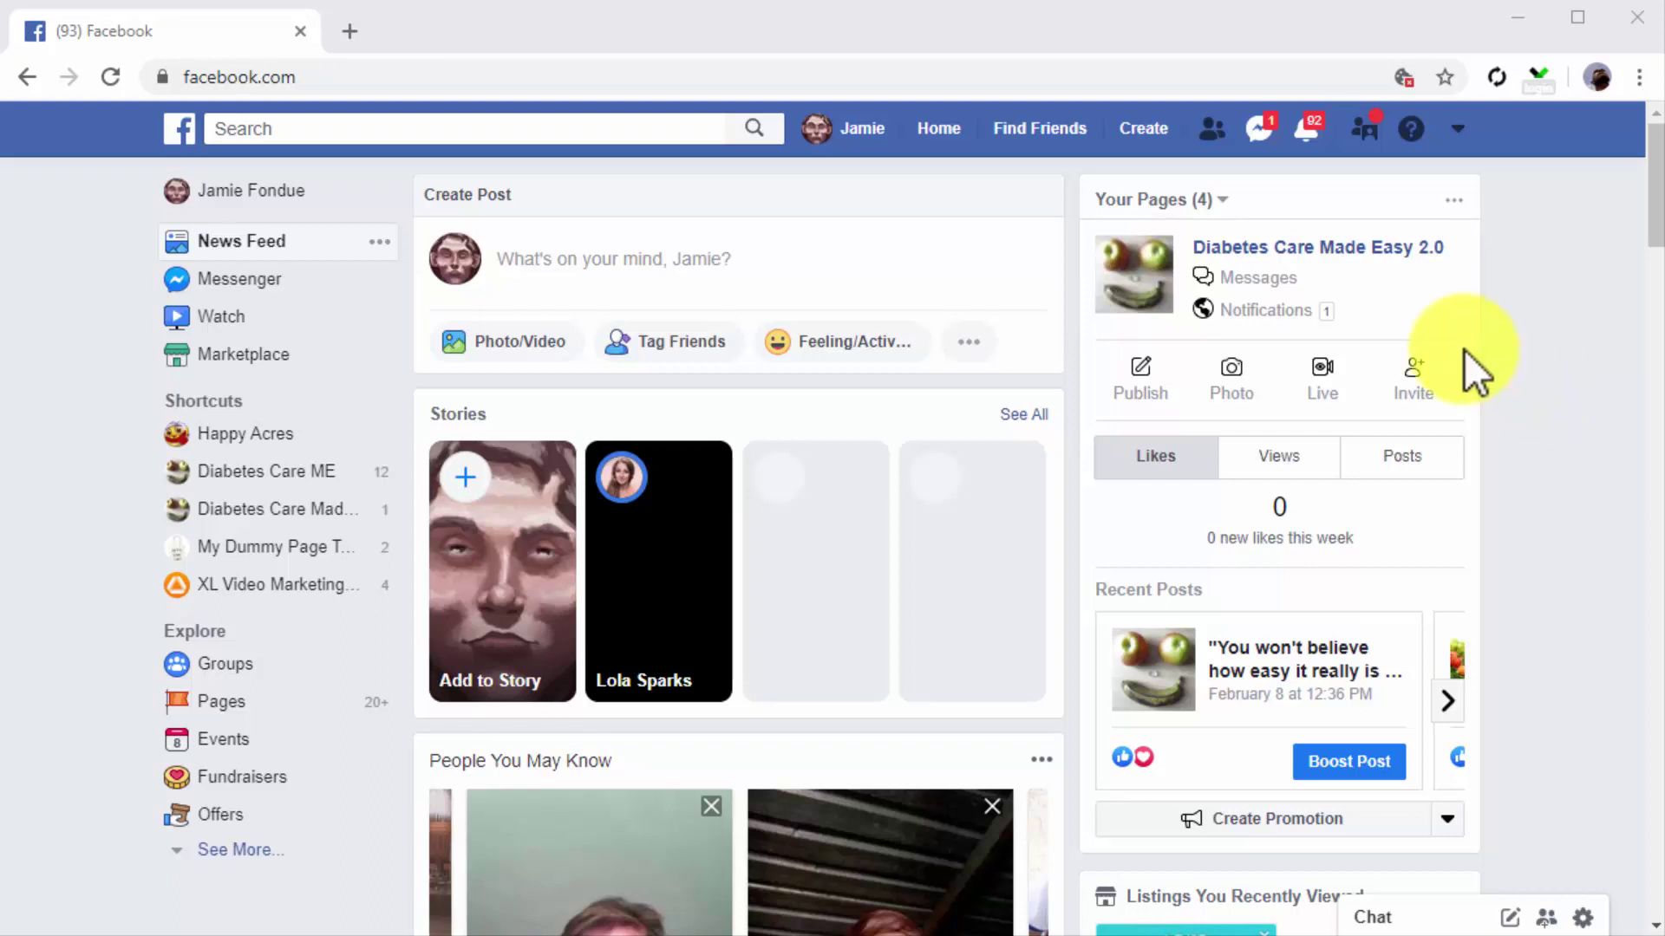
- Create a new group named 'Cheap Diabetes Testing Reviews', with 'Reviews' capitalized
{"action": "left_click", "coordinate": [1147, 146]}
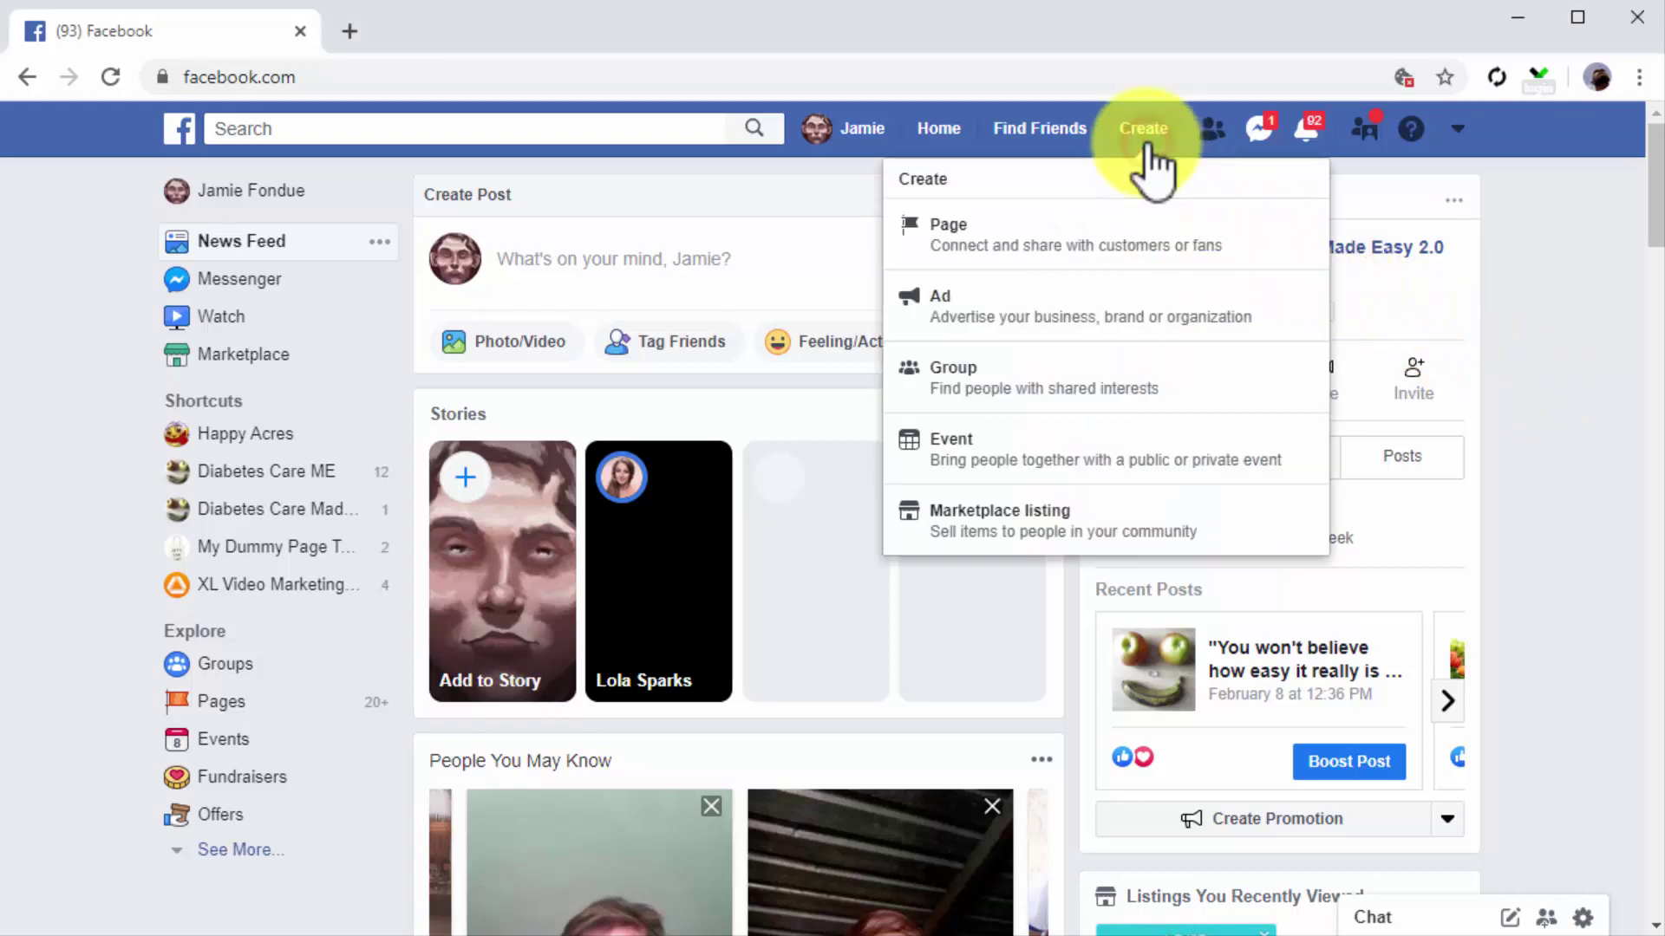
{"action": "left_click", "coordinate": [1171, 374]}
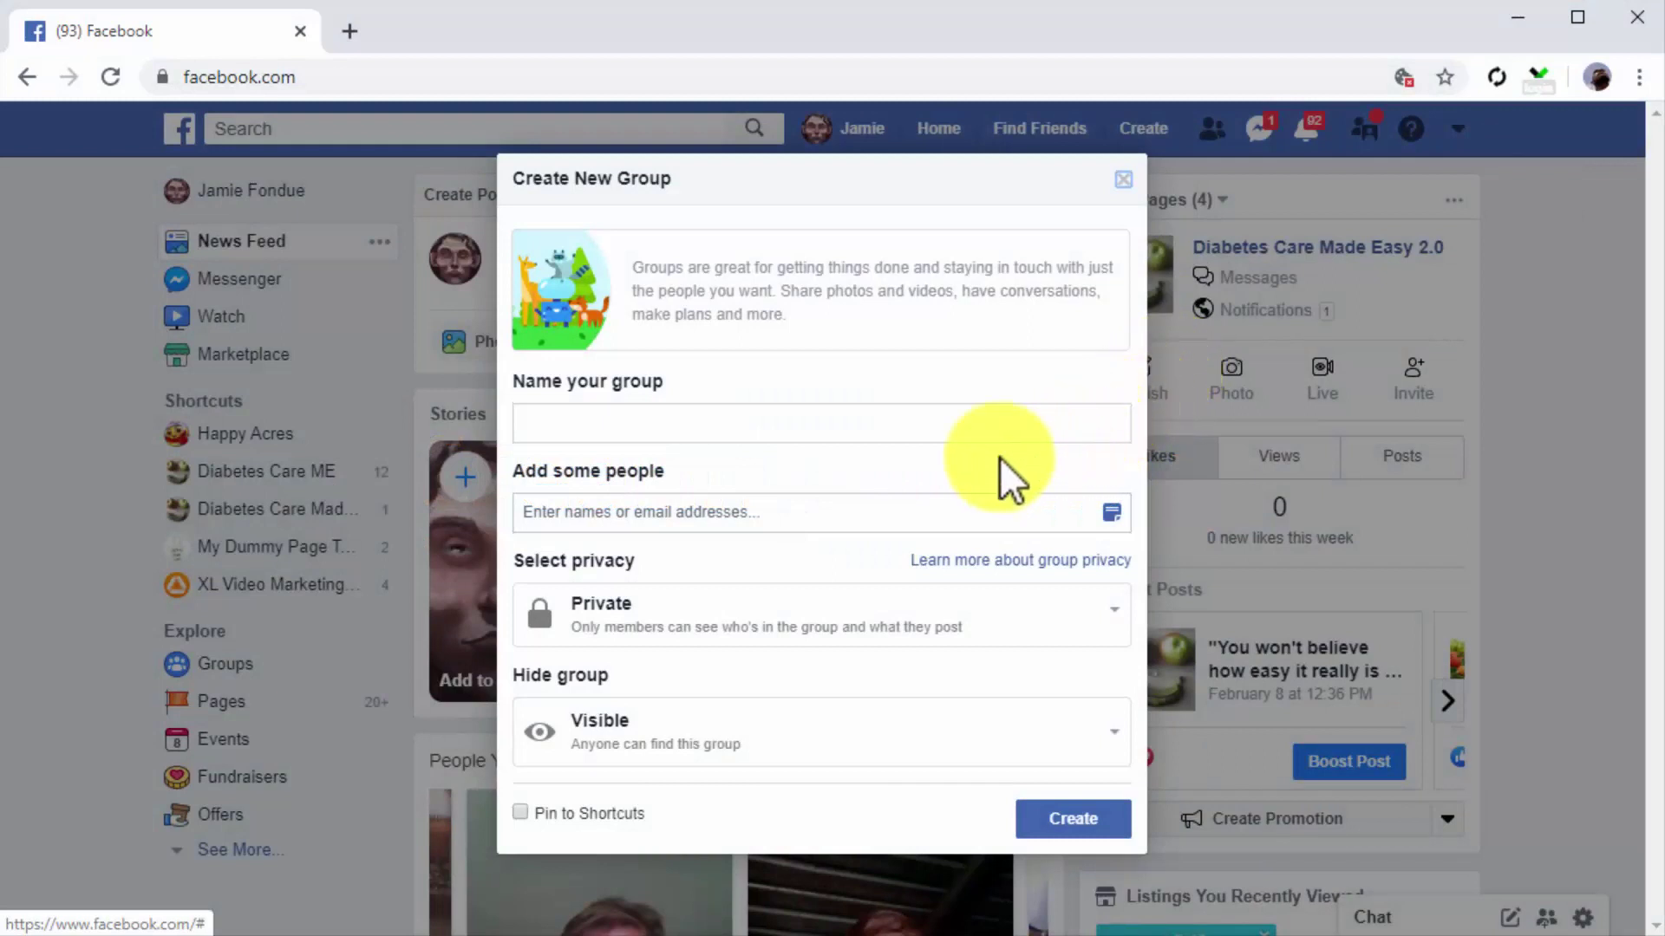
{"action": "left_click", "coordinate": [832, 424]}
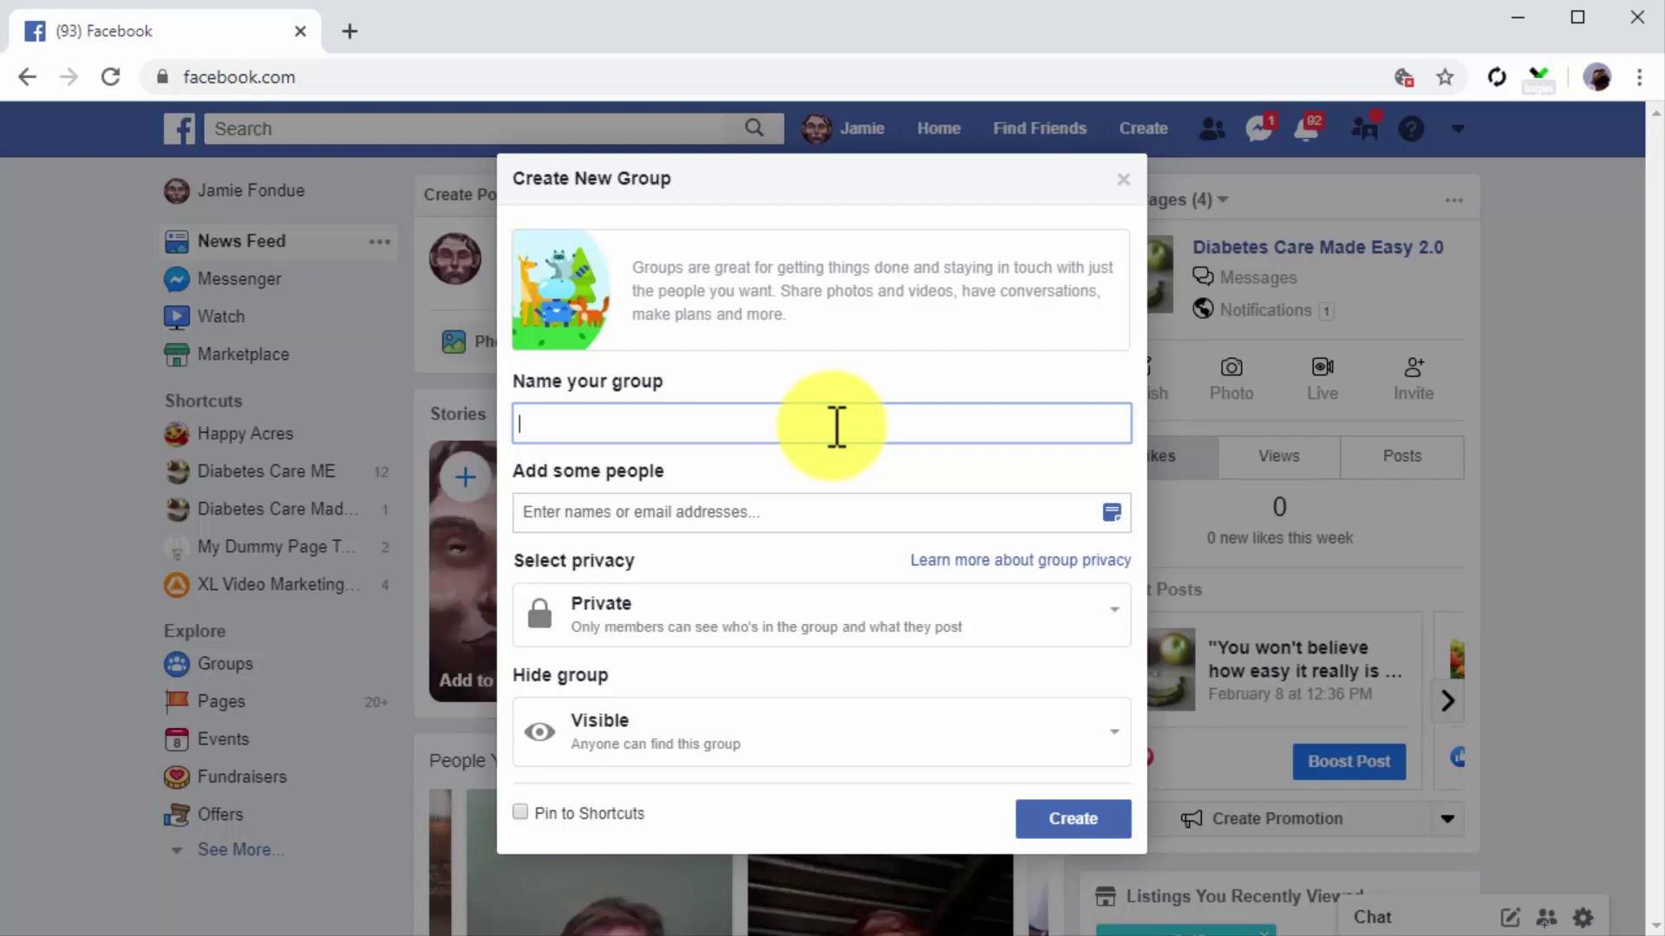
{"action": "type", "text": "Cheap Diabetes Testing reviews"}
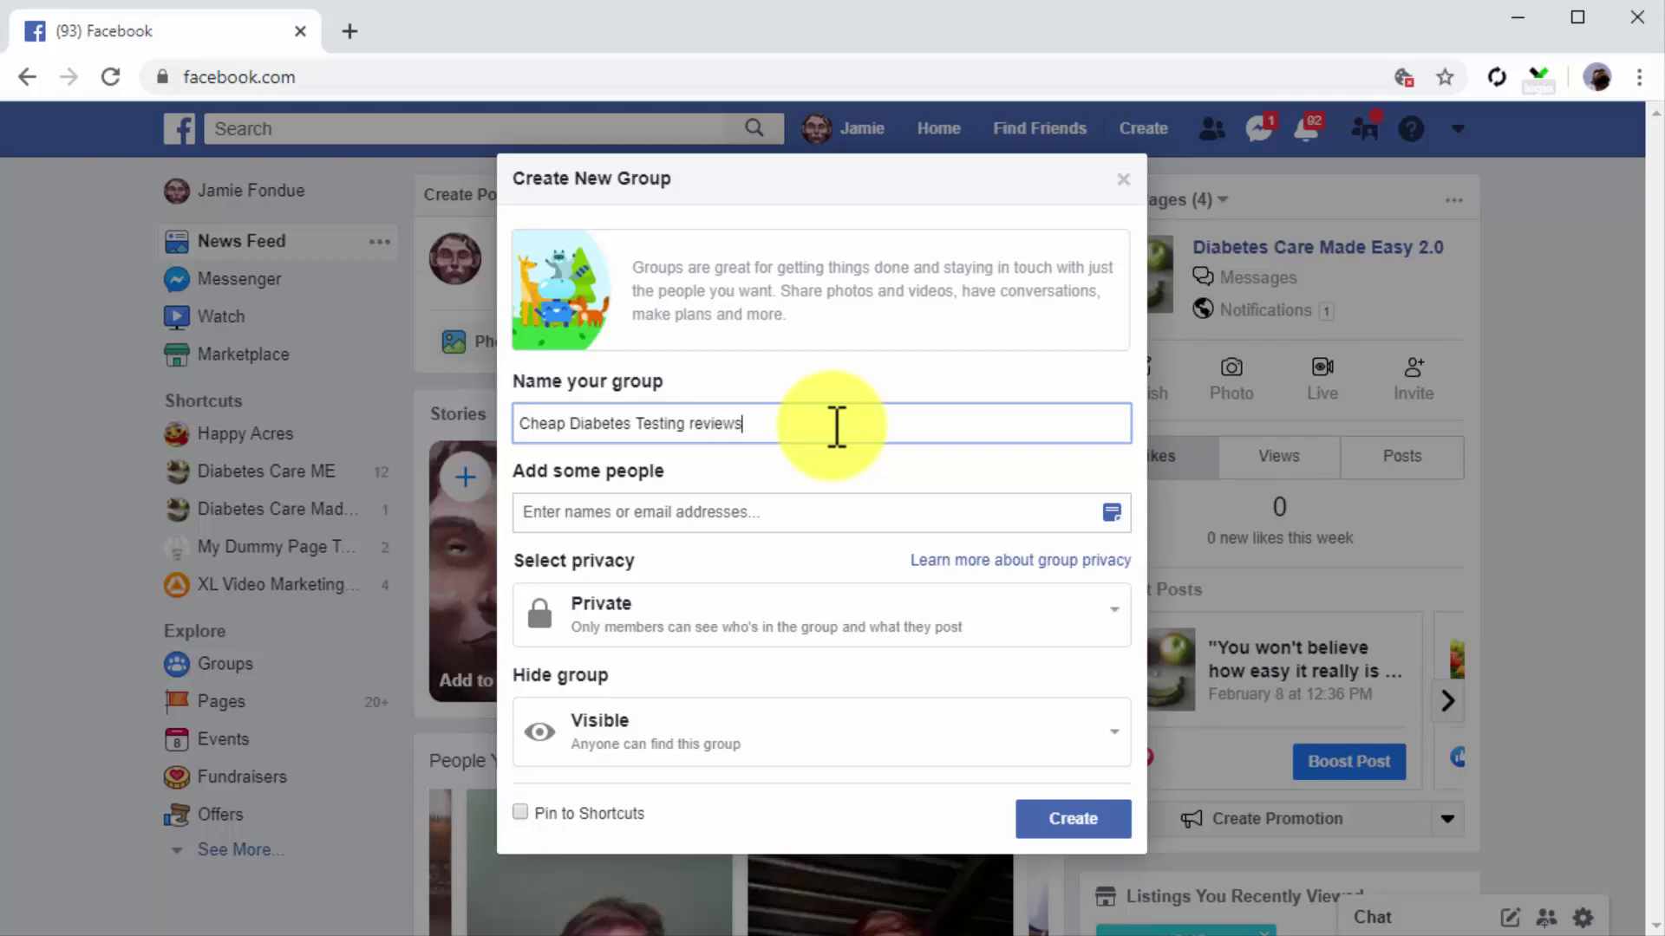
{"action": "key", "text": "ctrl+BackSpace"}
{"action": "type", "text": "Reviews"}
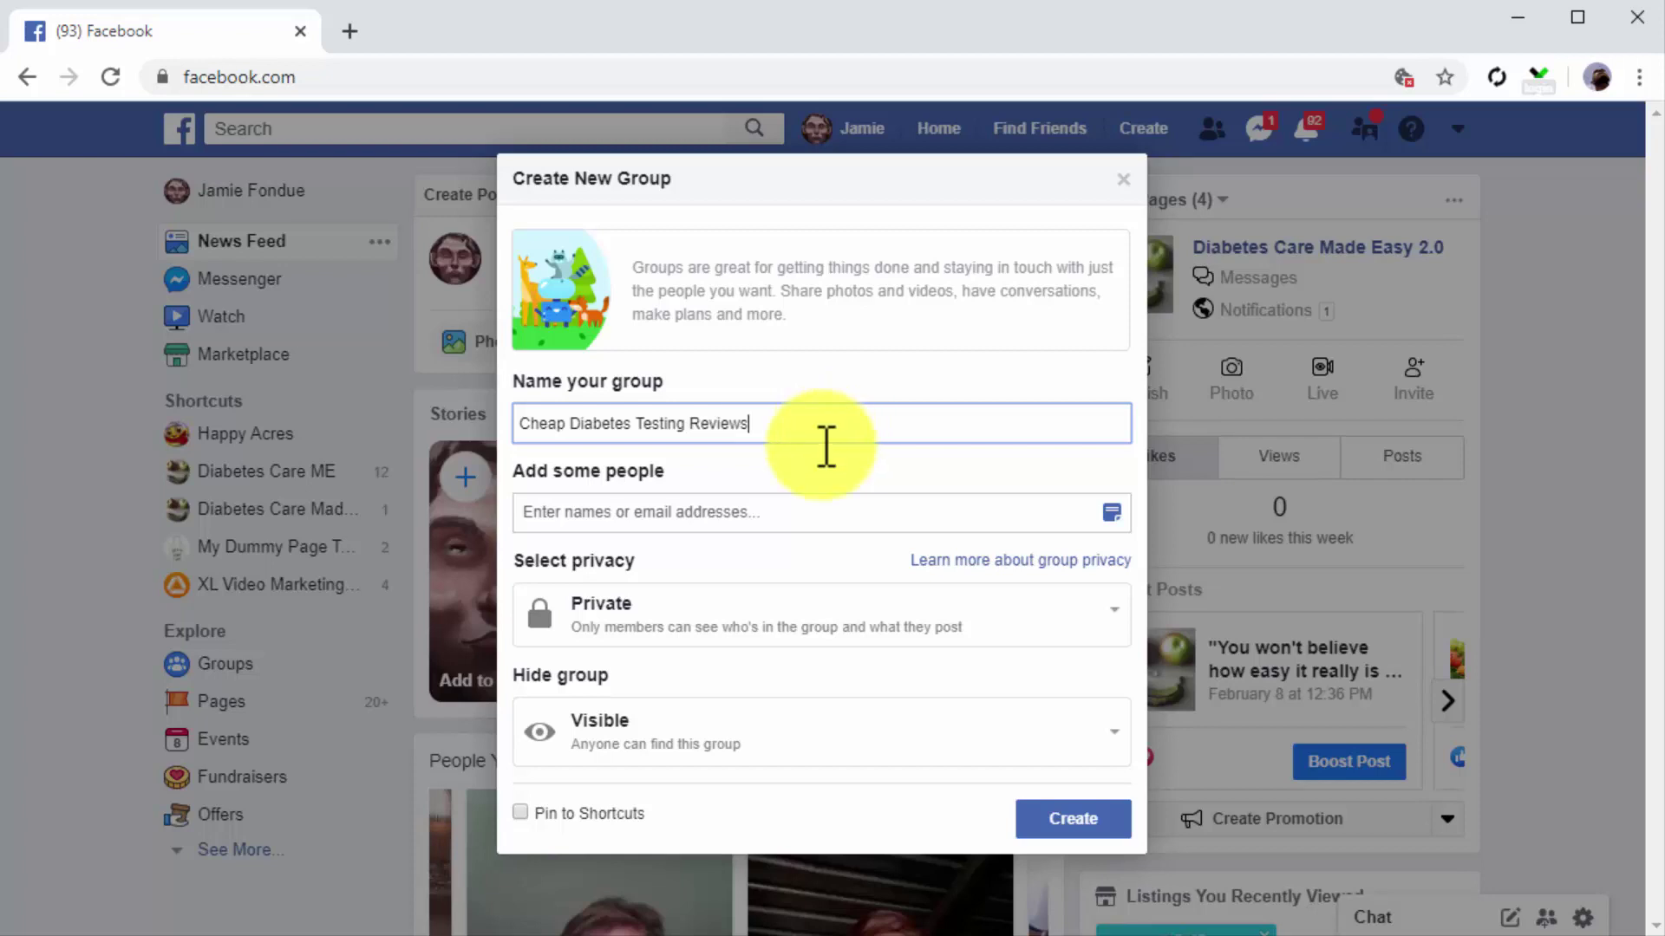
{"action": "left_click", "coordinate": [782, 516]}
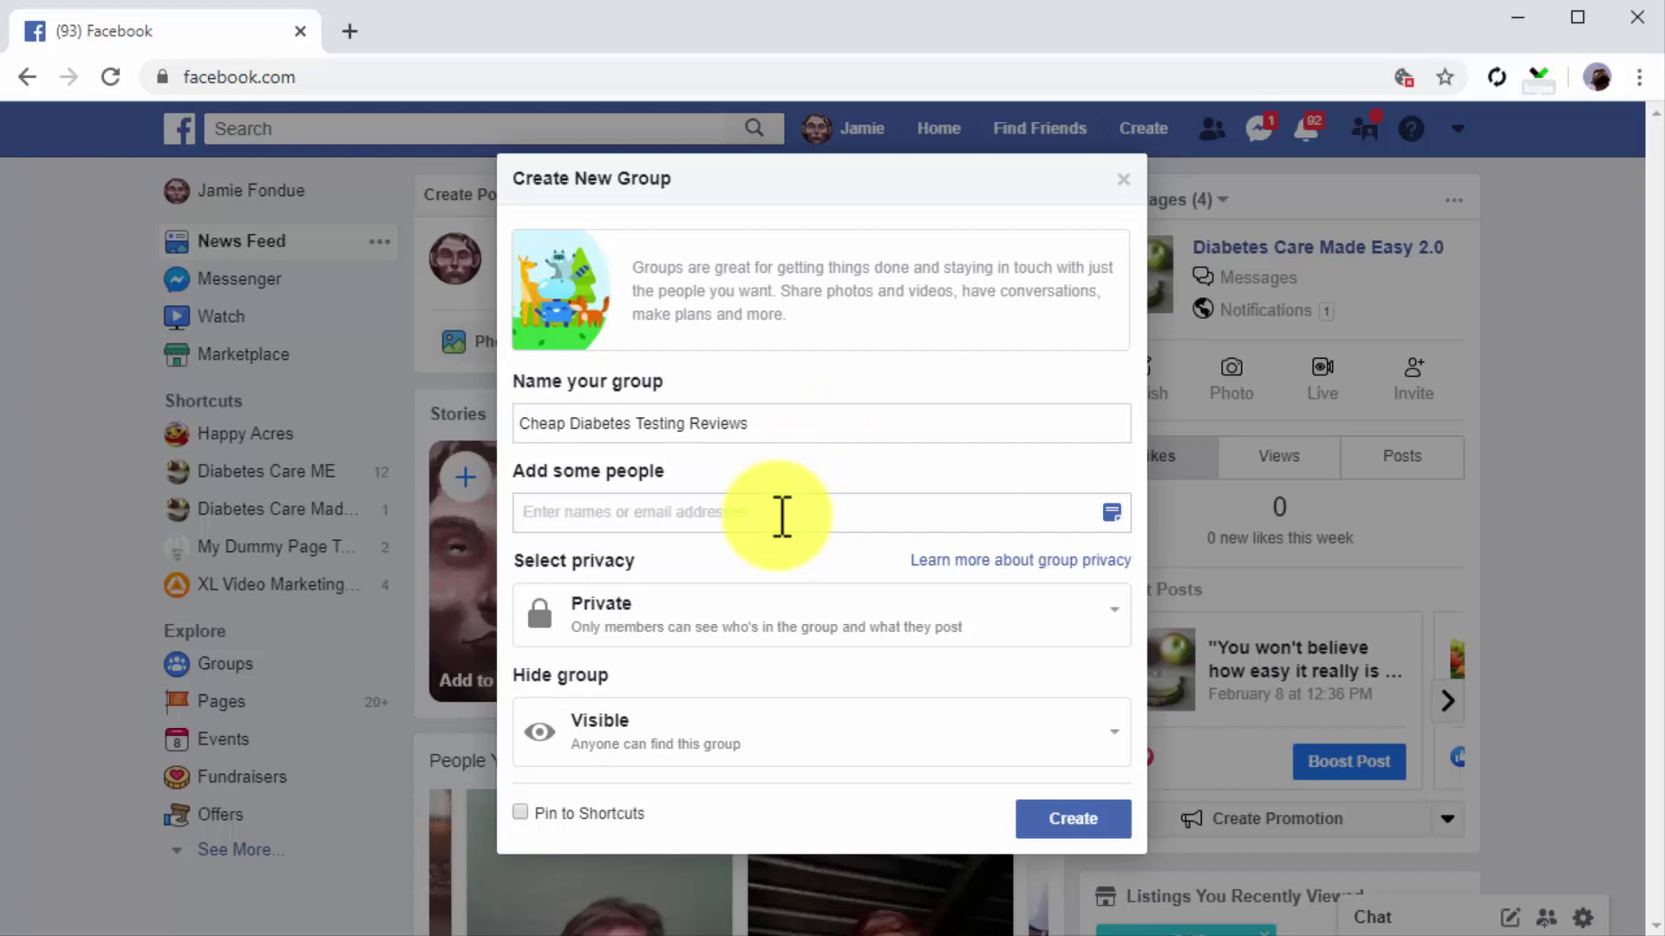
- Add a suggested friend as a member and set the group to Private and Visible
{"action": "type", "text": "bob"}
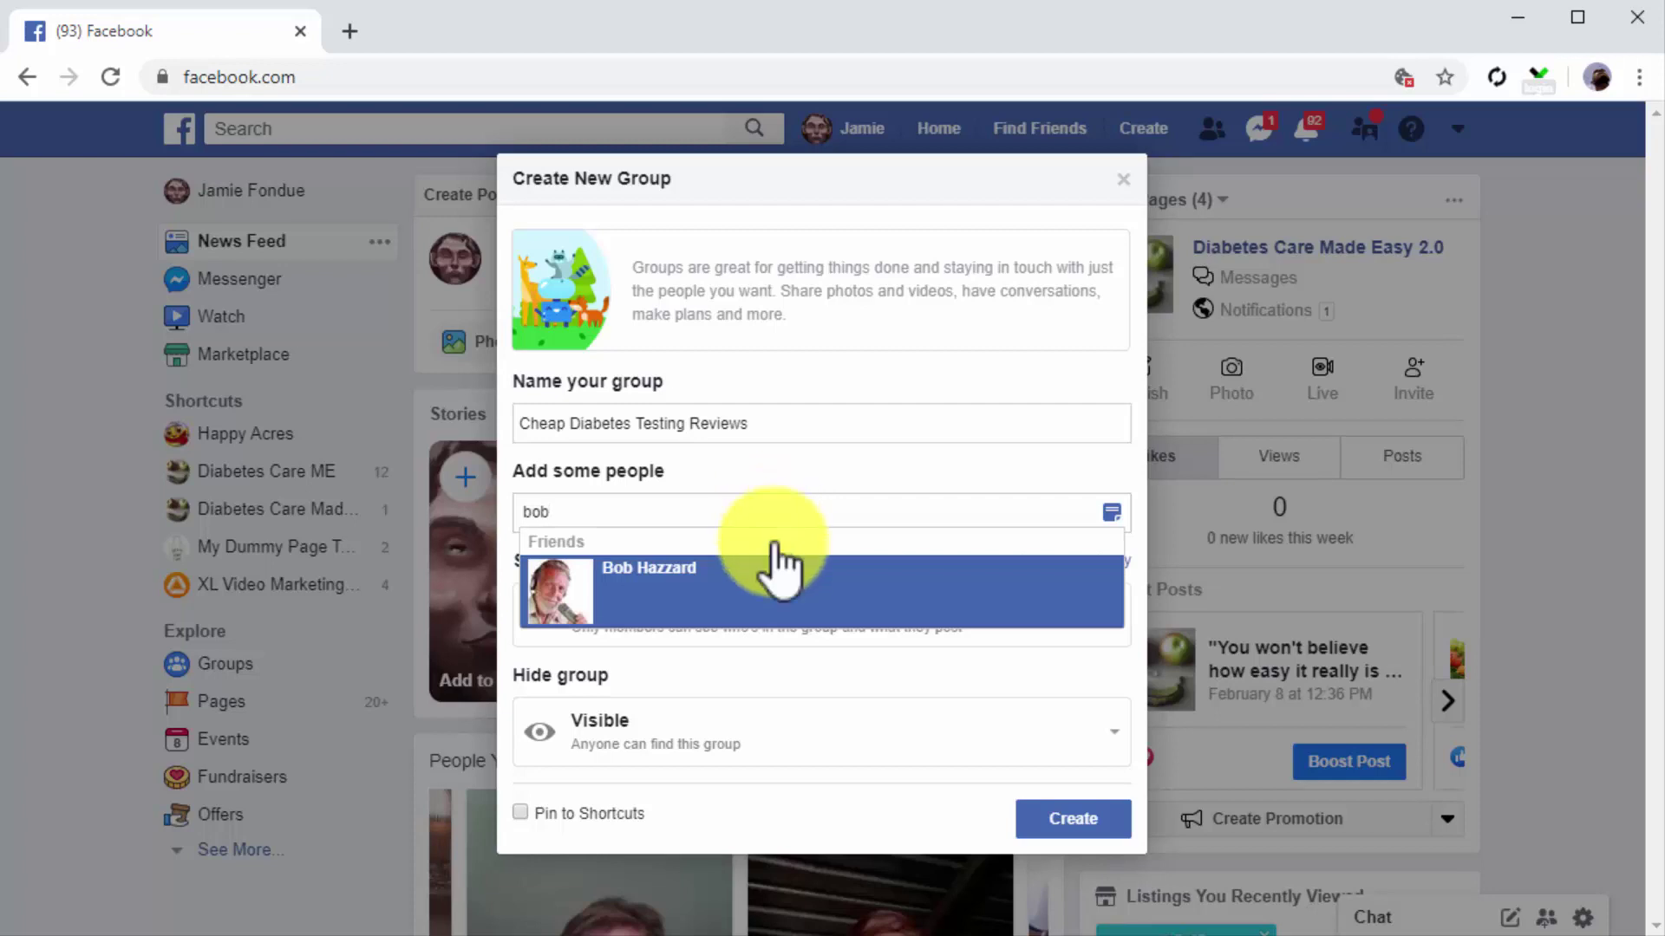
{"action": "left_click", "coordinate": [769, 572]}
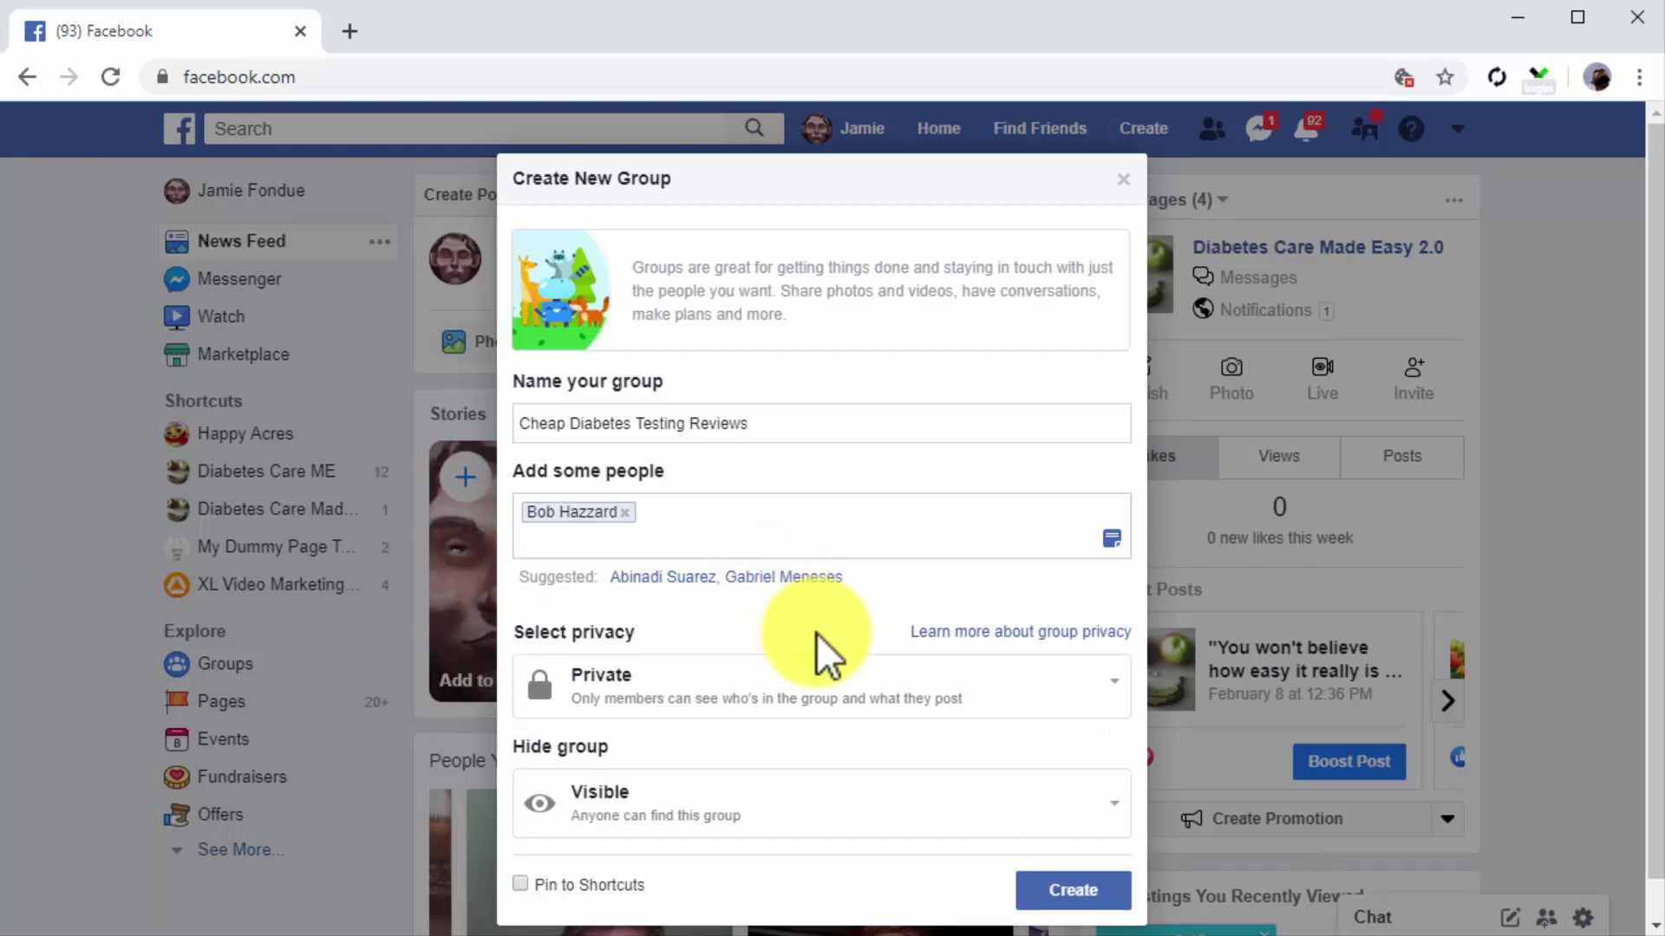
{"action": "left_click", "coordinate": [1101, 685]}
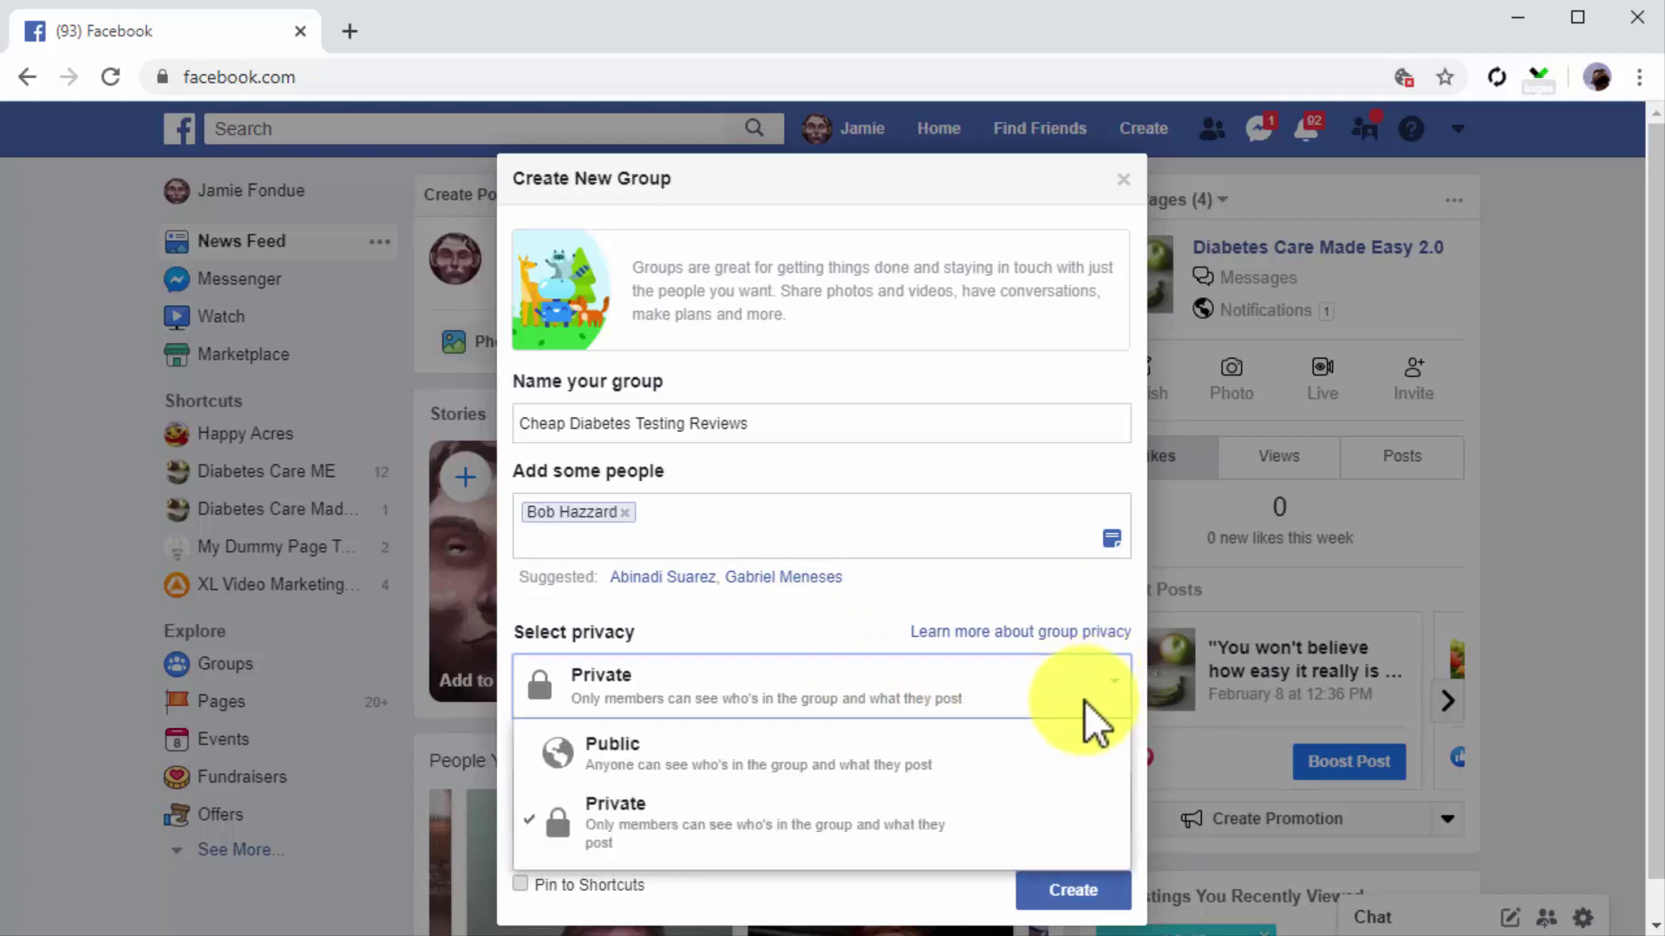
{"action": "left_click", "coordinate": [905, 802]}
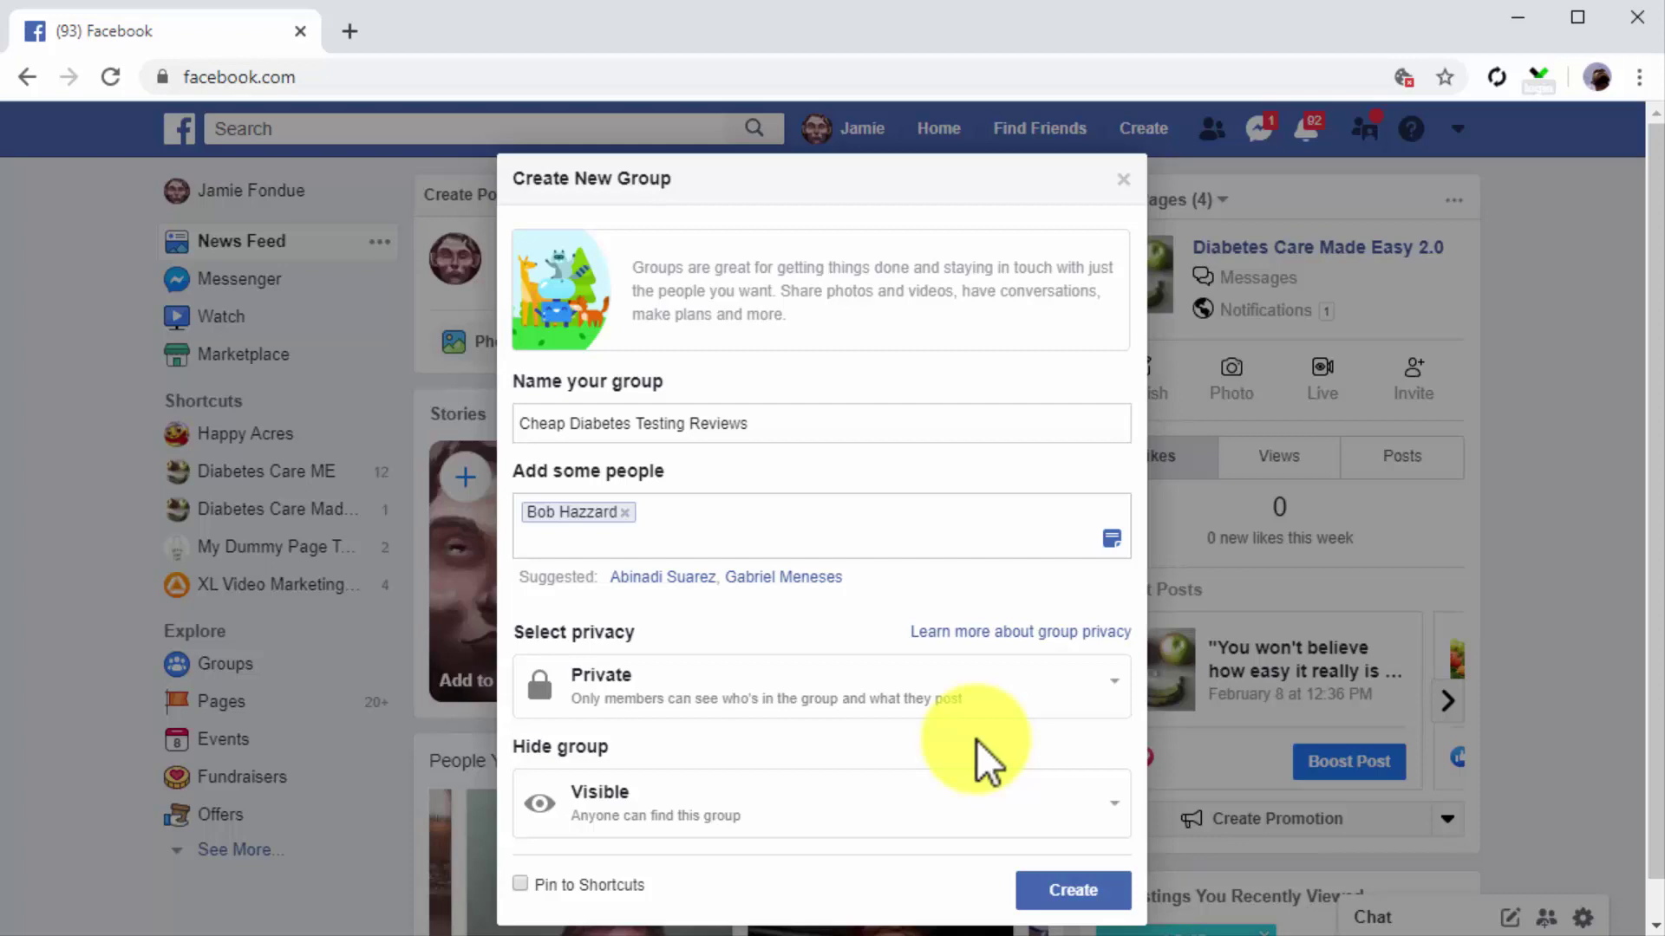
{"action": "left_click", "coordinate": [965, 813]}
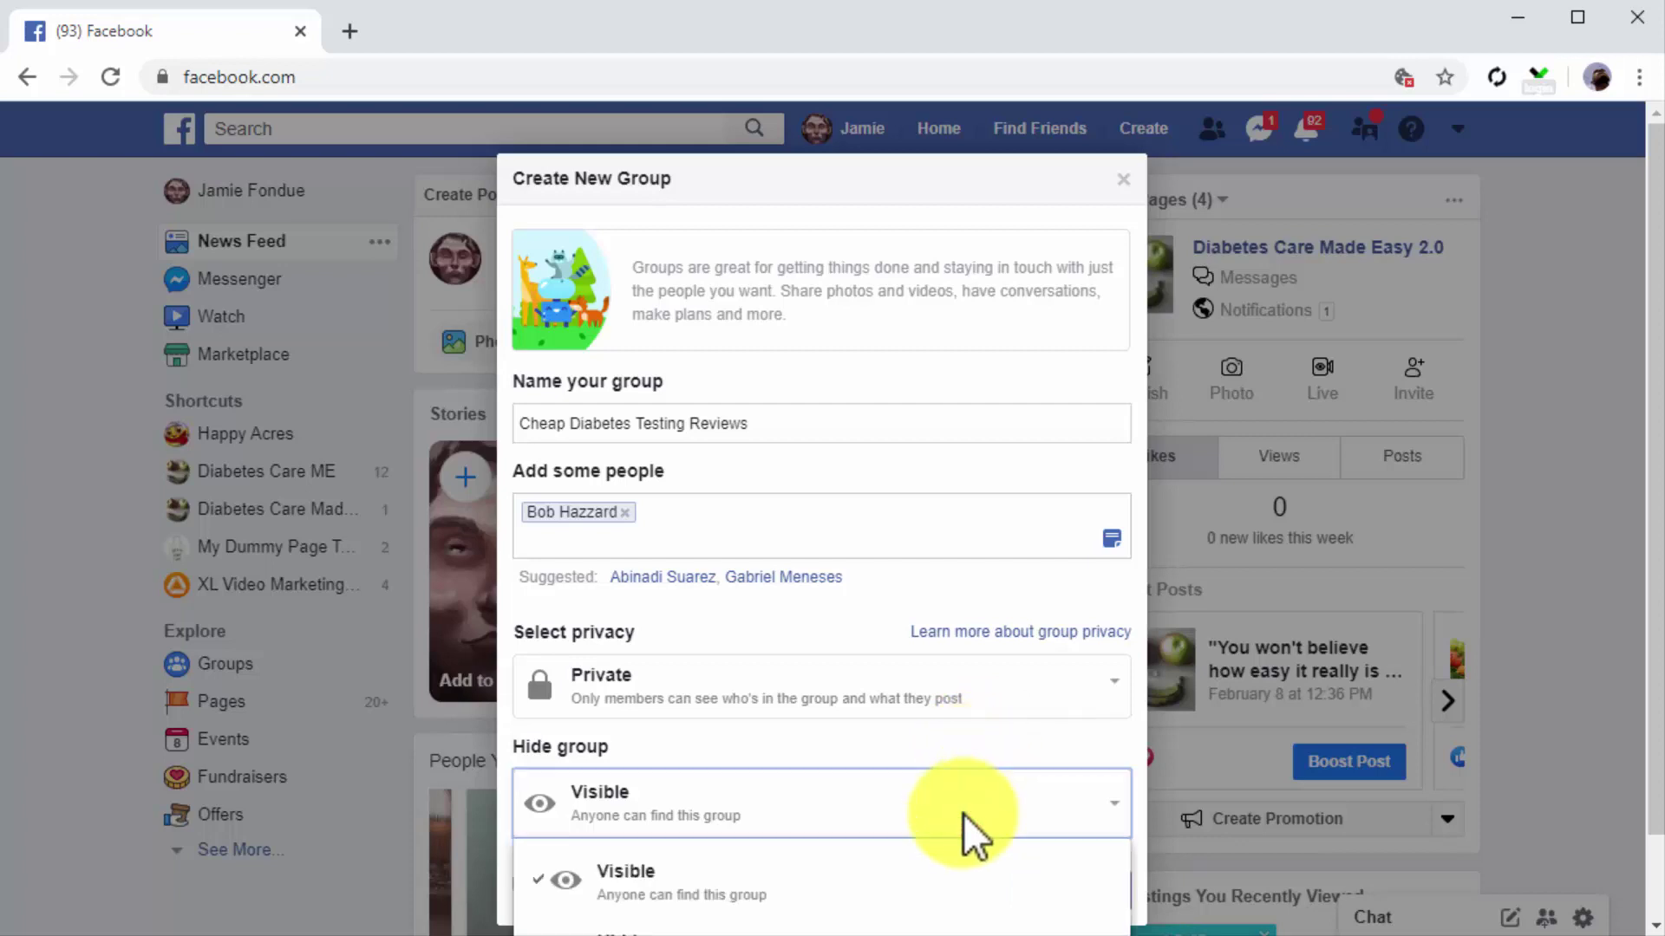
{"action": "left_click", "coordinate": [908, 872]}
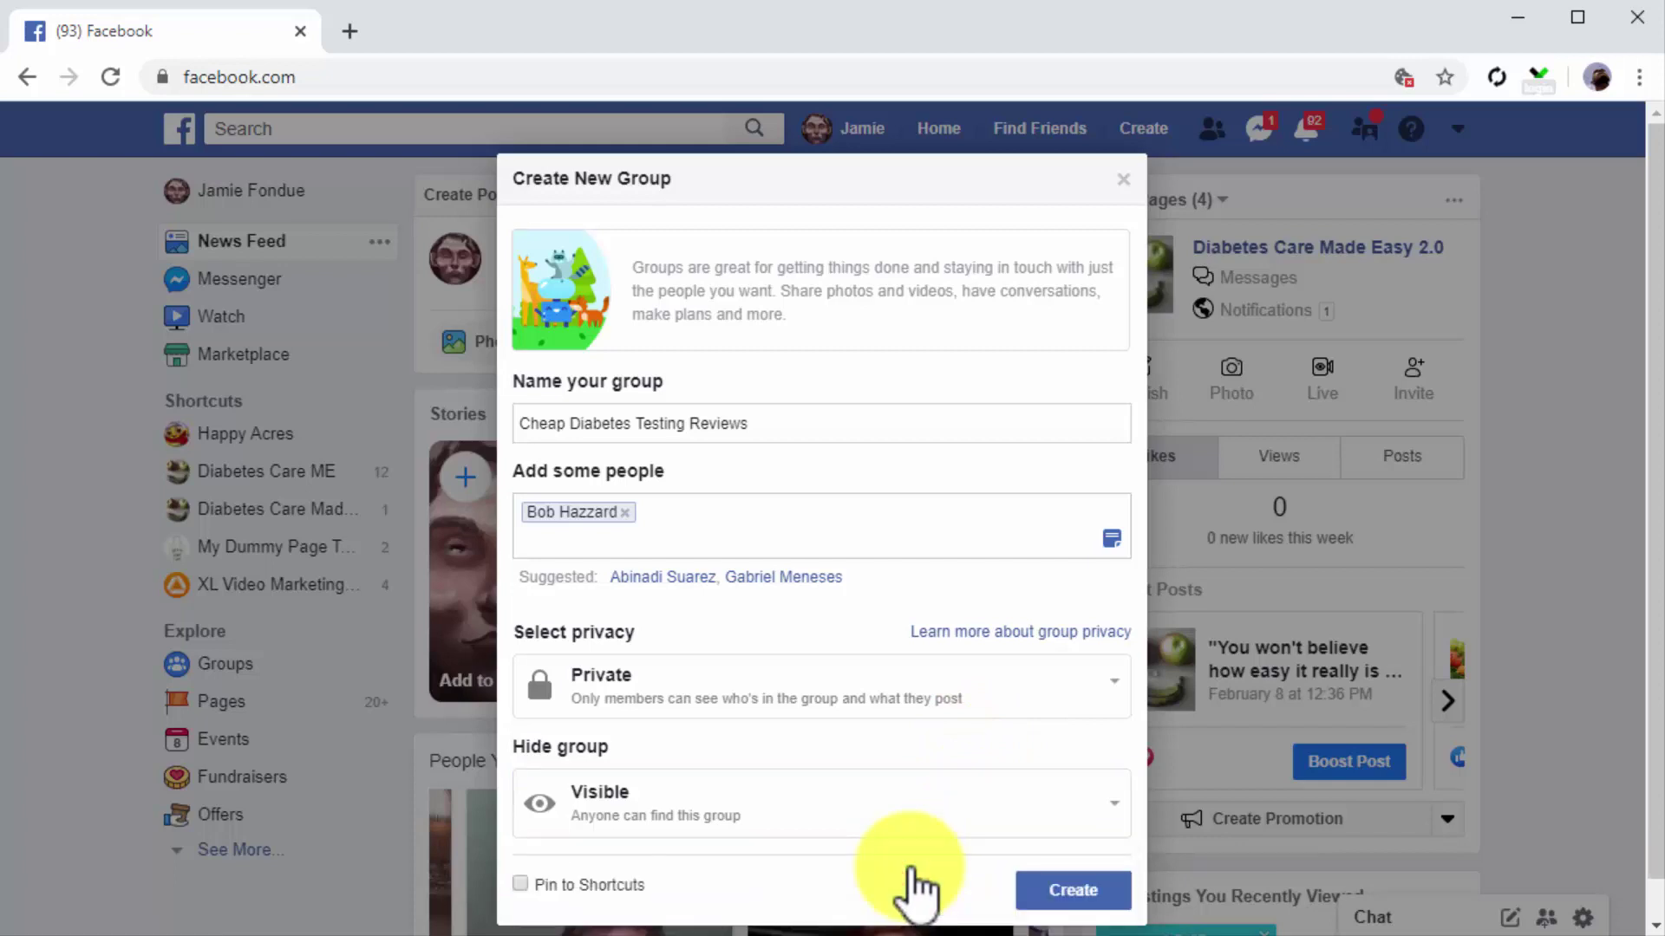
- Create the group and save the EasyTouch test-strip image as its cover photo
{"action": "left_click", "coordinate": [1038, 902]}
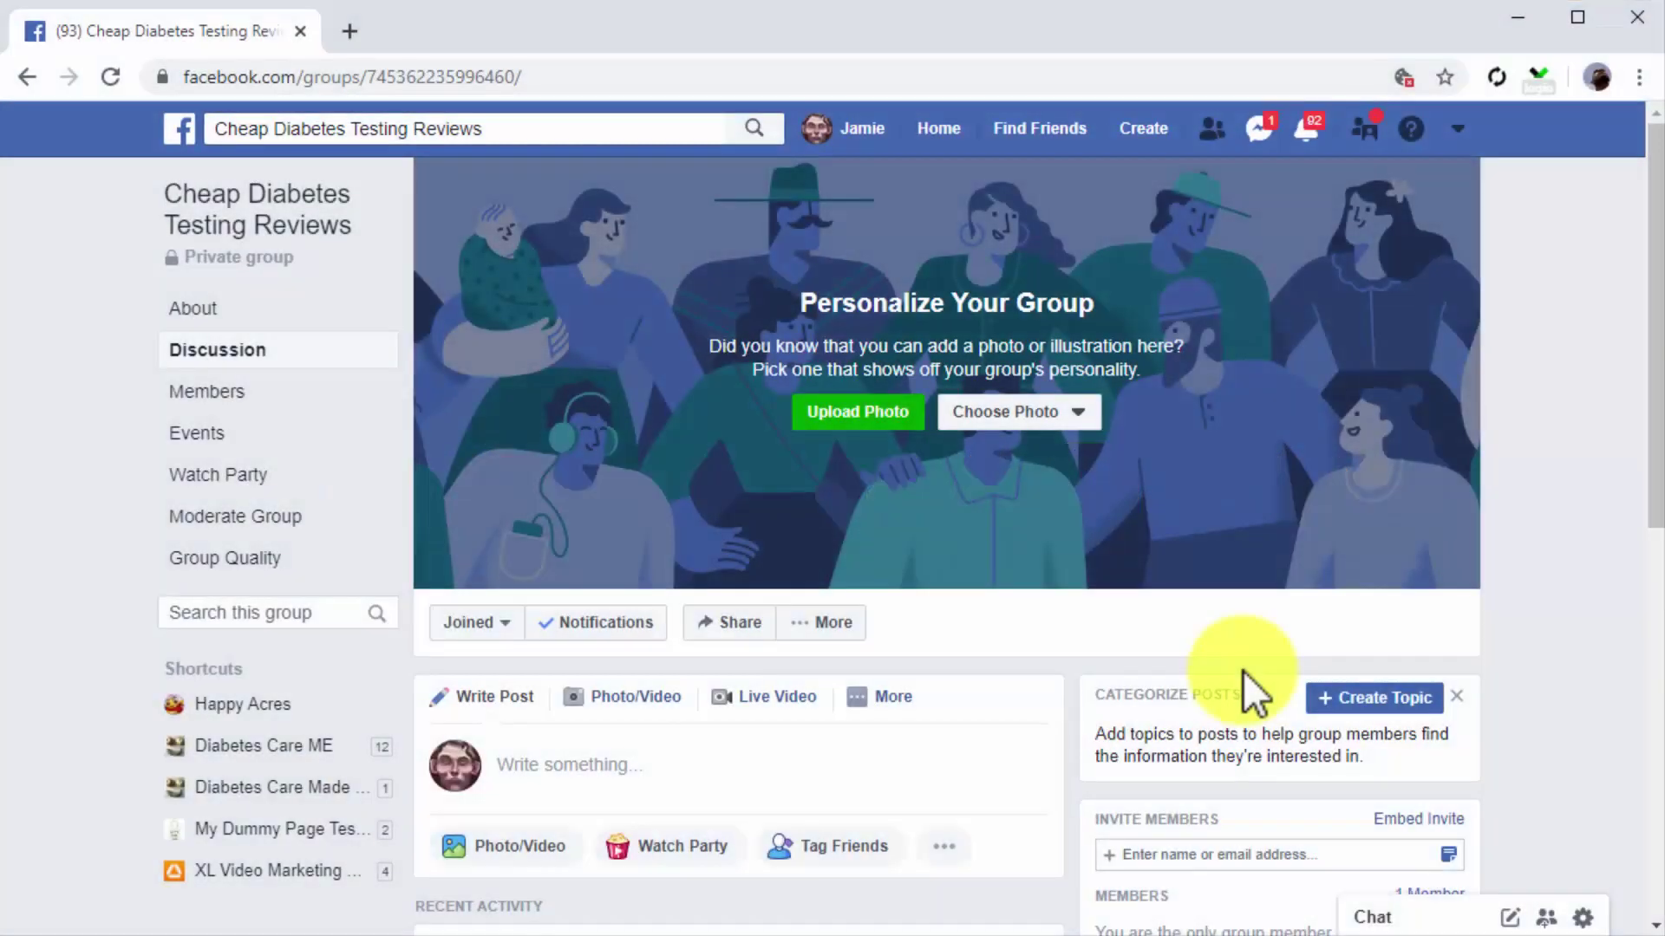
{"action": "left_click", "coordinate": [862, 414]}
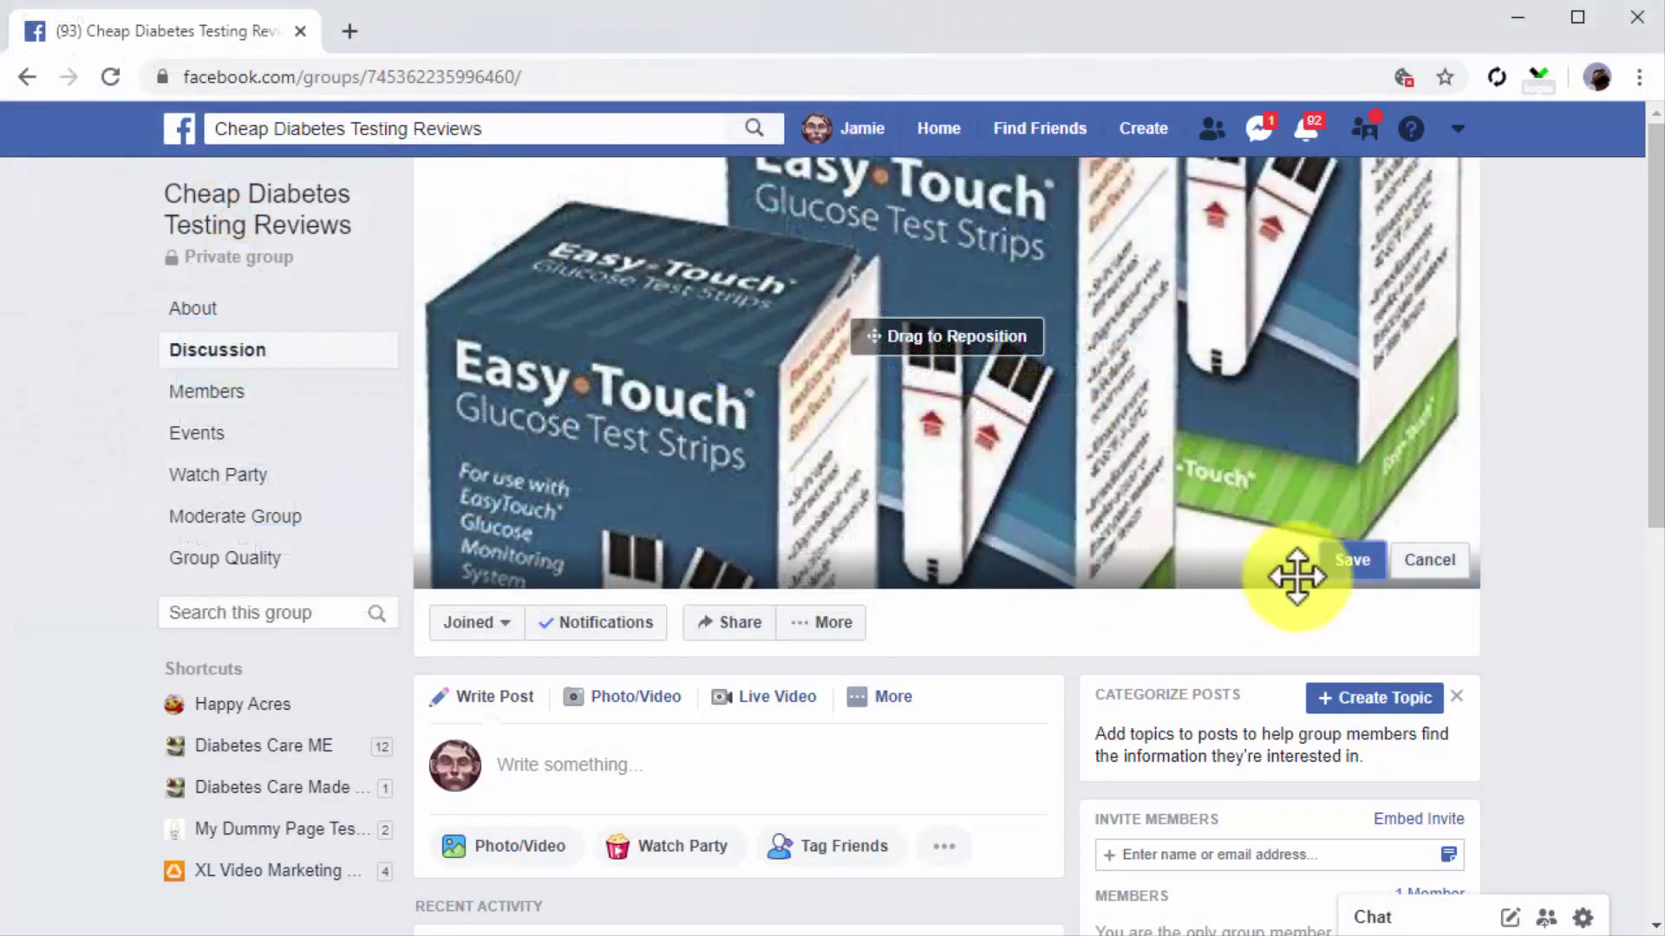
{"action": "left_click", "coordinate": [1349, 562]}
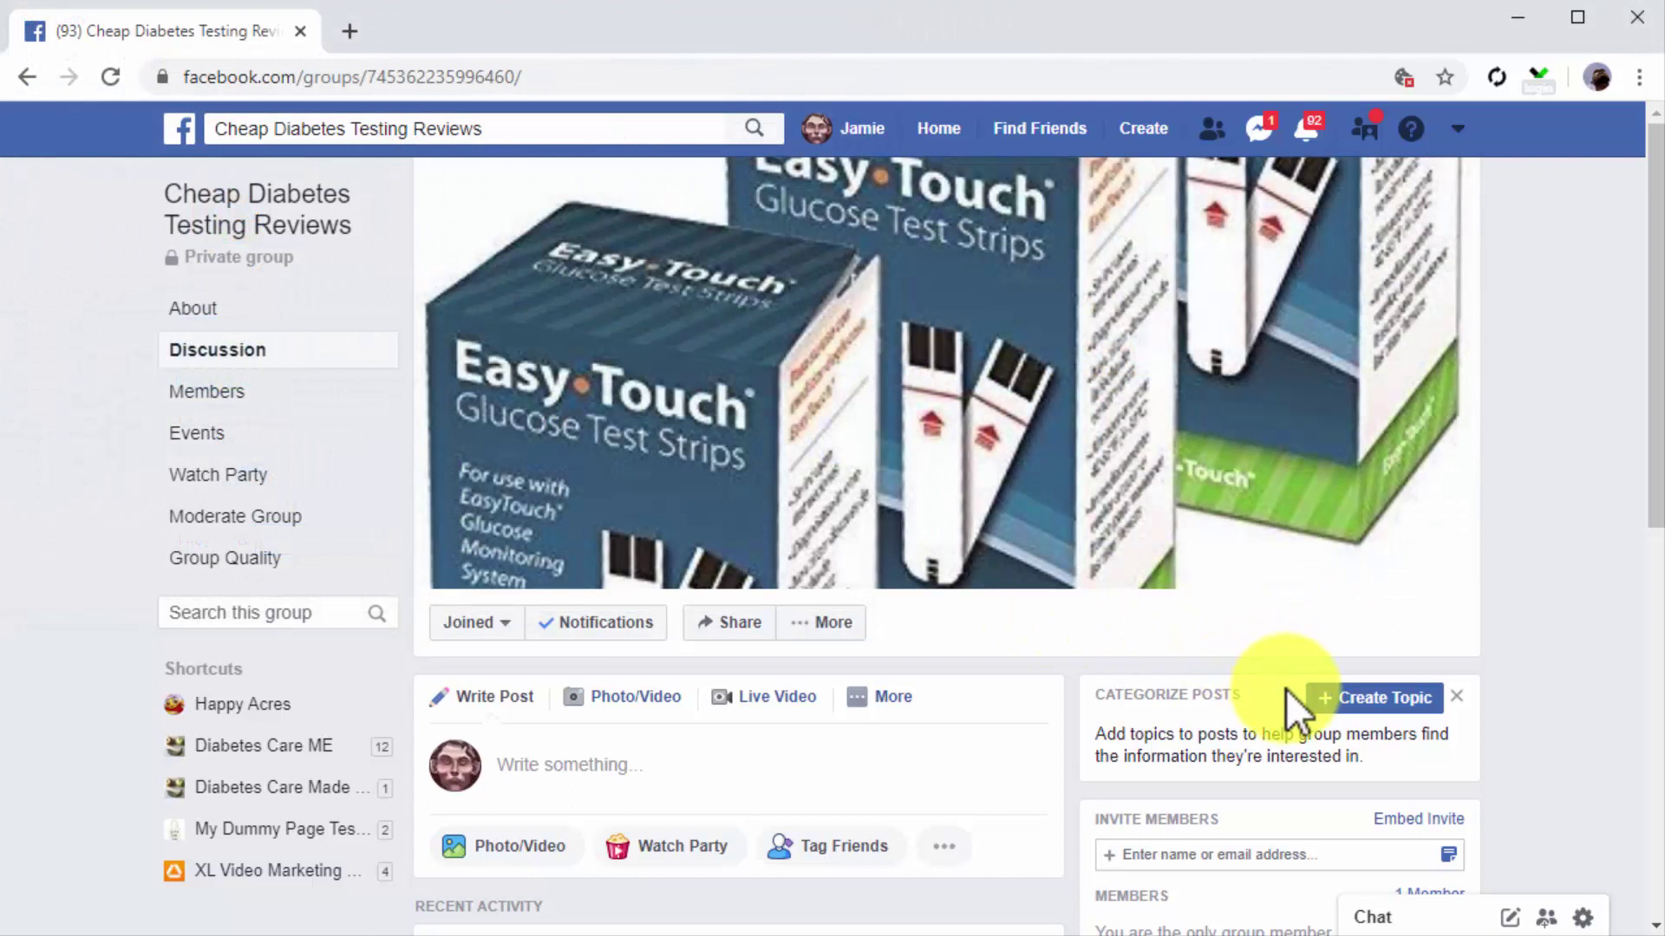
- Add a post topic named 'Diabetes Testing Kit Reviews'
{"action": "left_click", "coordinate": [1349, 698]}
{"action": "type", "text": "Diabetes Testing Kit Reviews"}
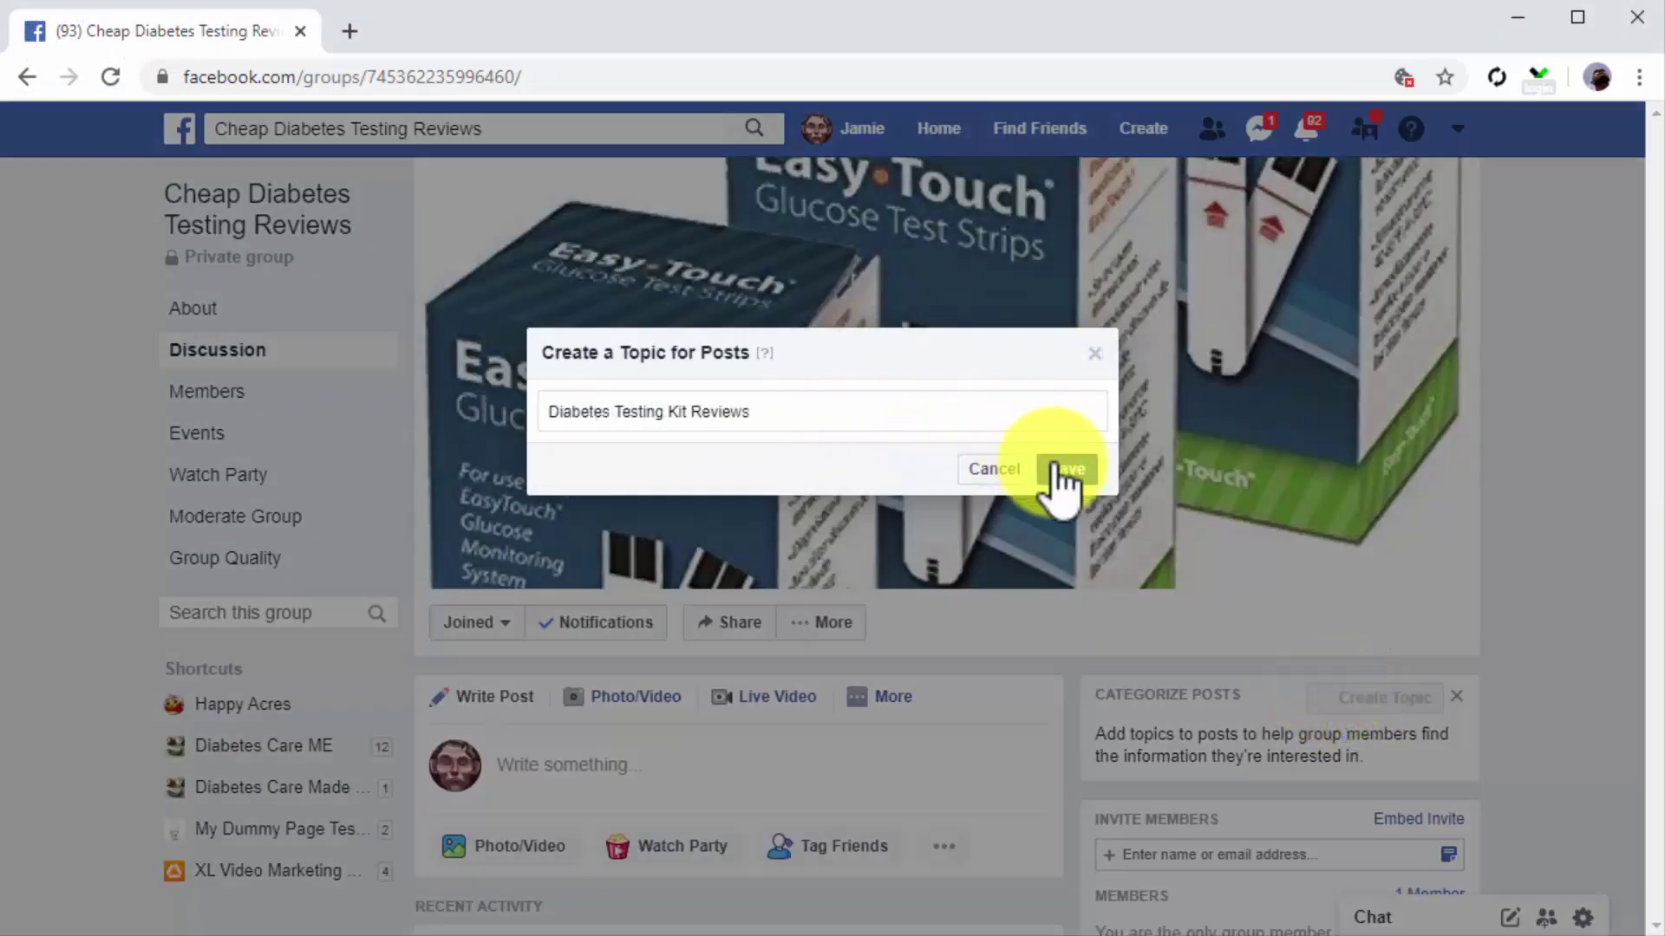
{"action": "left_click", "coordinate": [1054, 461]}
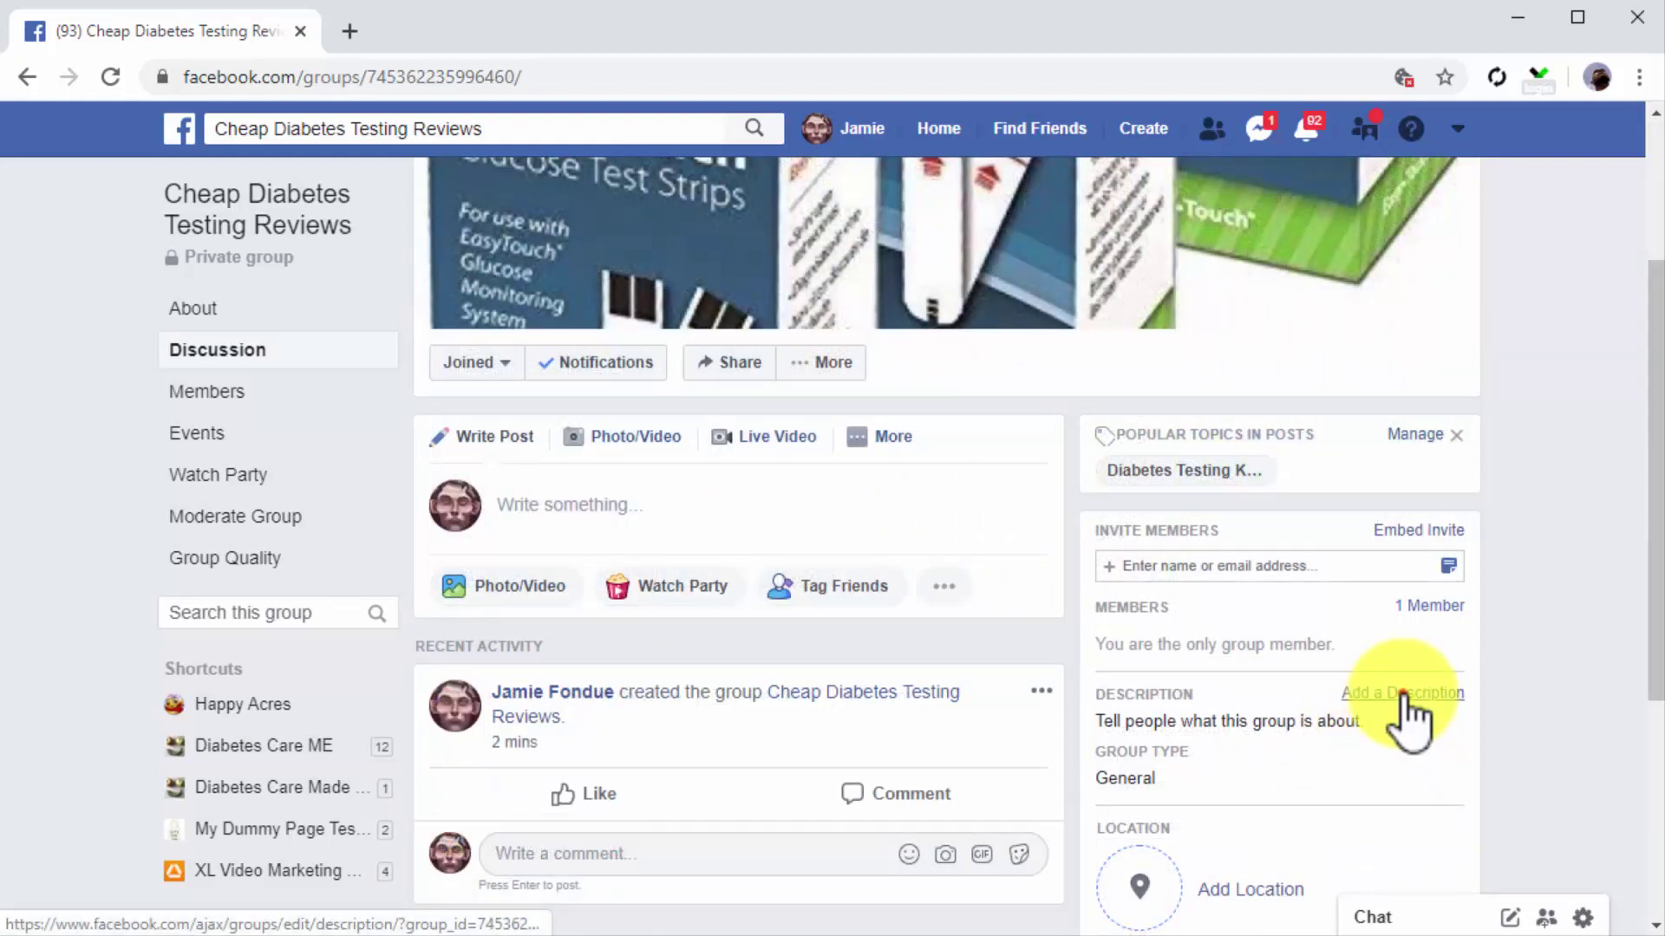
- Paste and save a description inviting members to share their favorite diabetes testing kits
{"action": "left_click", "coordinate": [1405, 693]}
{"action": "type", "text": "Share and discuss your favorite diabetes testing kits with like-minded people in this group!"}
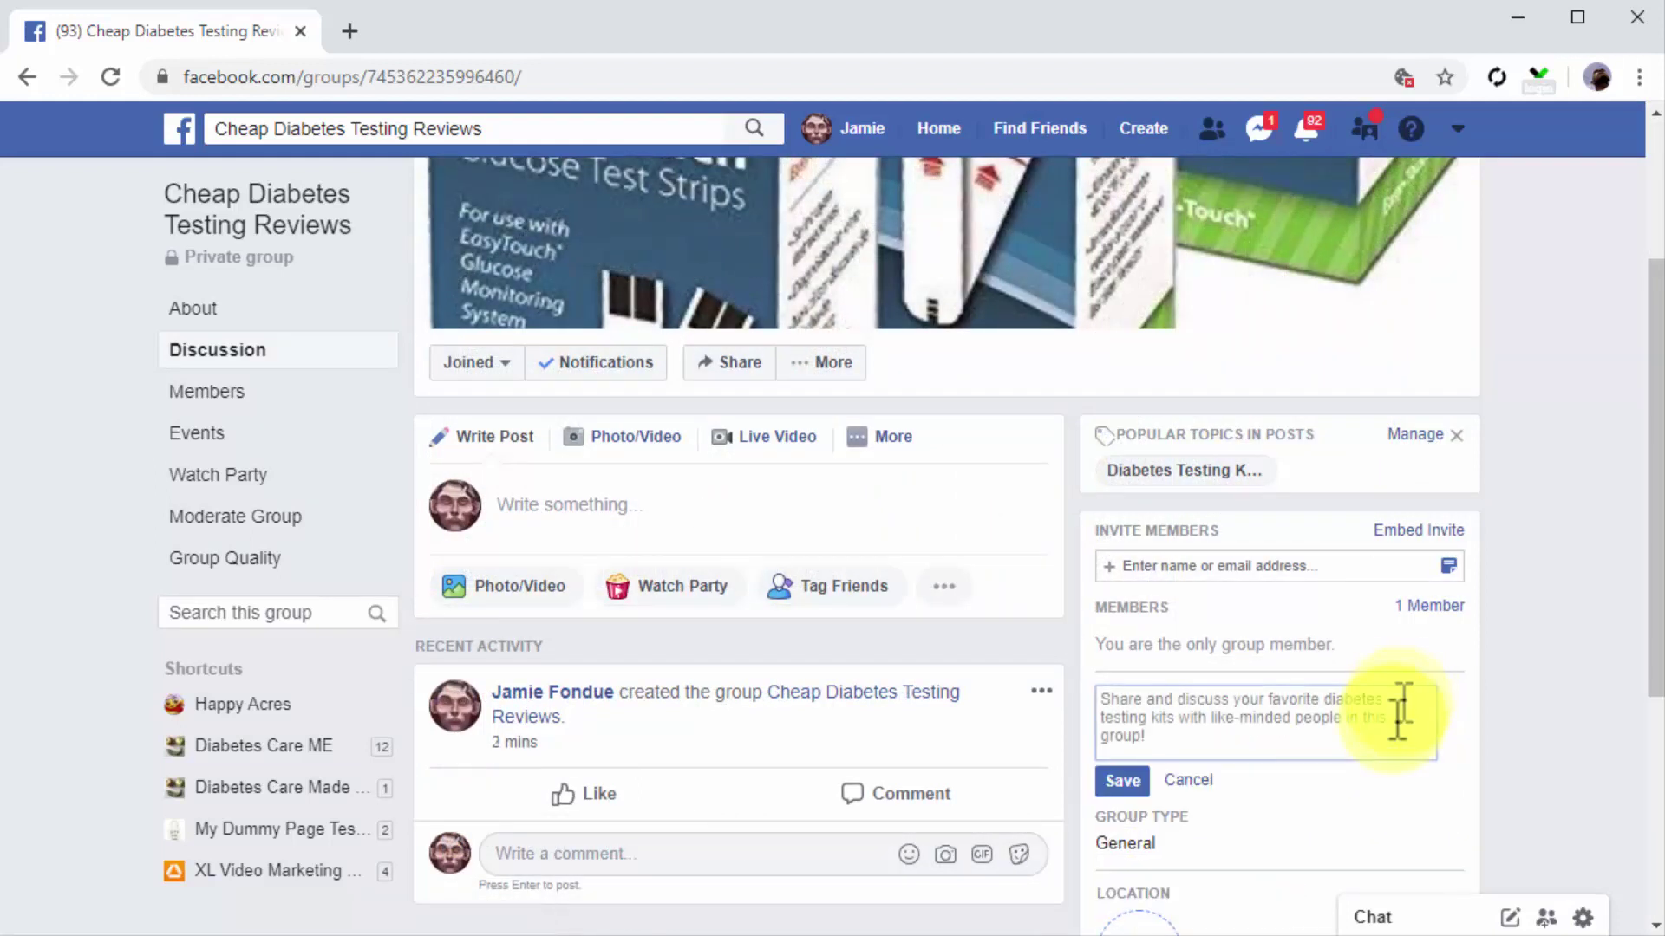
{"action": "left_click", "coordinate": [1126, 783]}
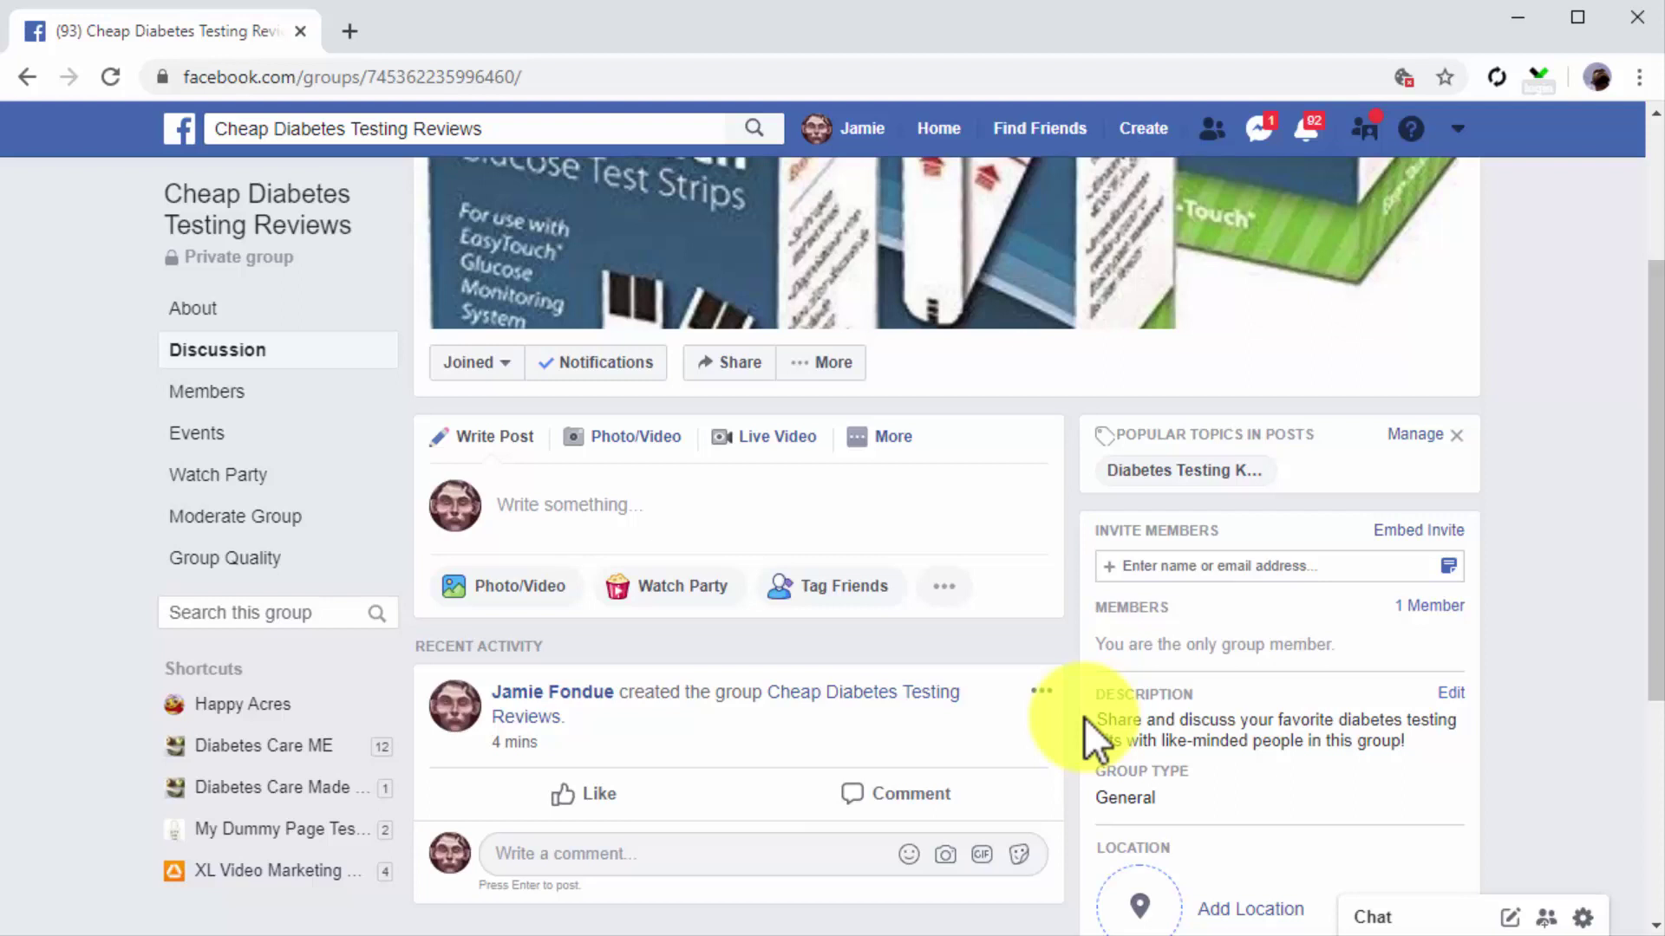
- Write a group post asking members about cost-effective testing kits
{"action": "left_click", "coordinate": [892, 519]}
{"action": "type", "text": "he"}
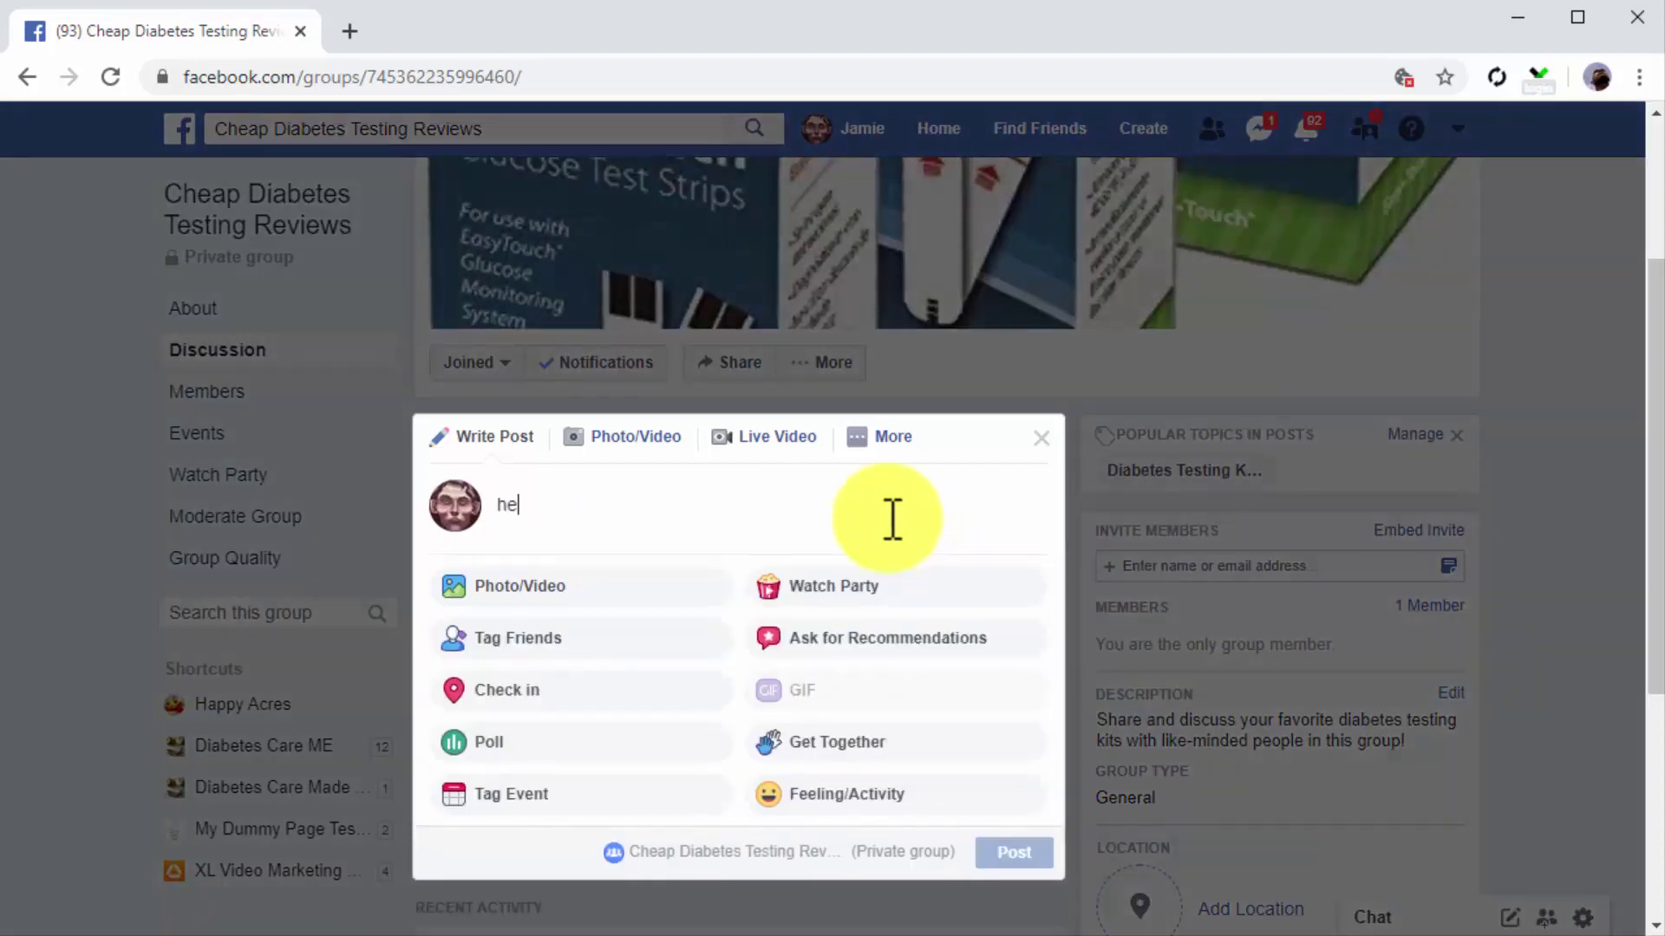
{"action": "type", "text": "y"}
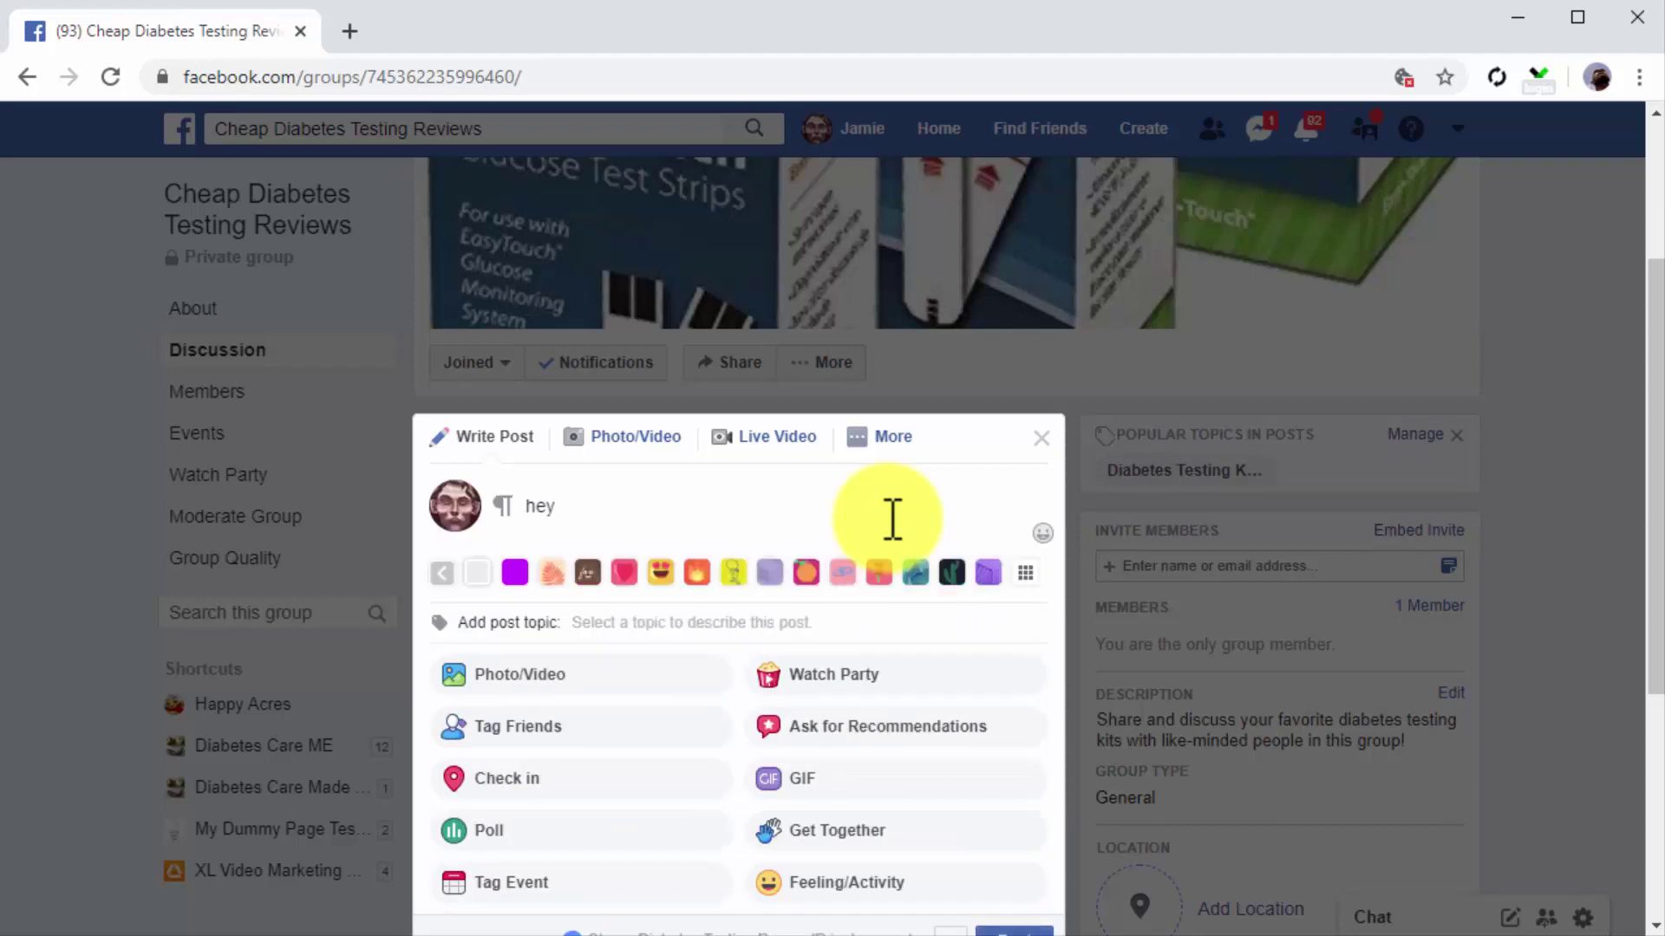
{"action": "key", "text": "BackSpace"}
{"action": "key", "text": "BackSpace"}
{"action": "key", "text": "BackSpace"}
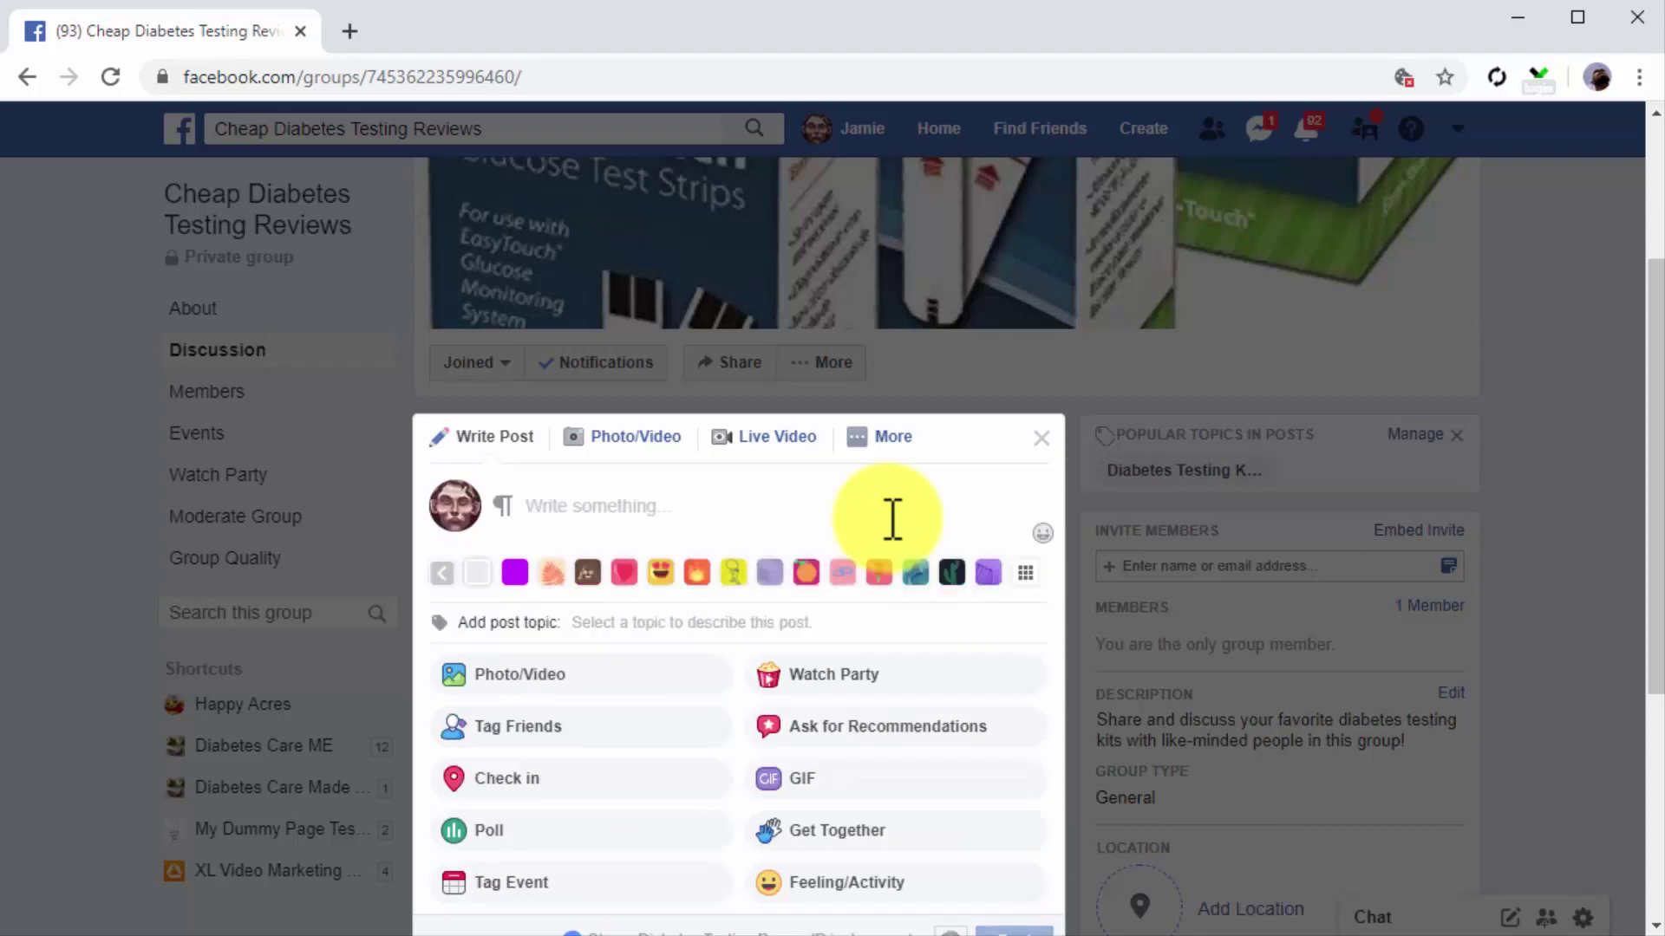
{"action": "type", "text": "hey th"}
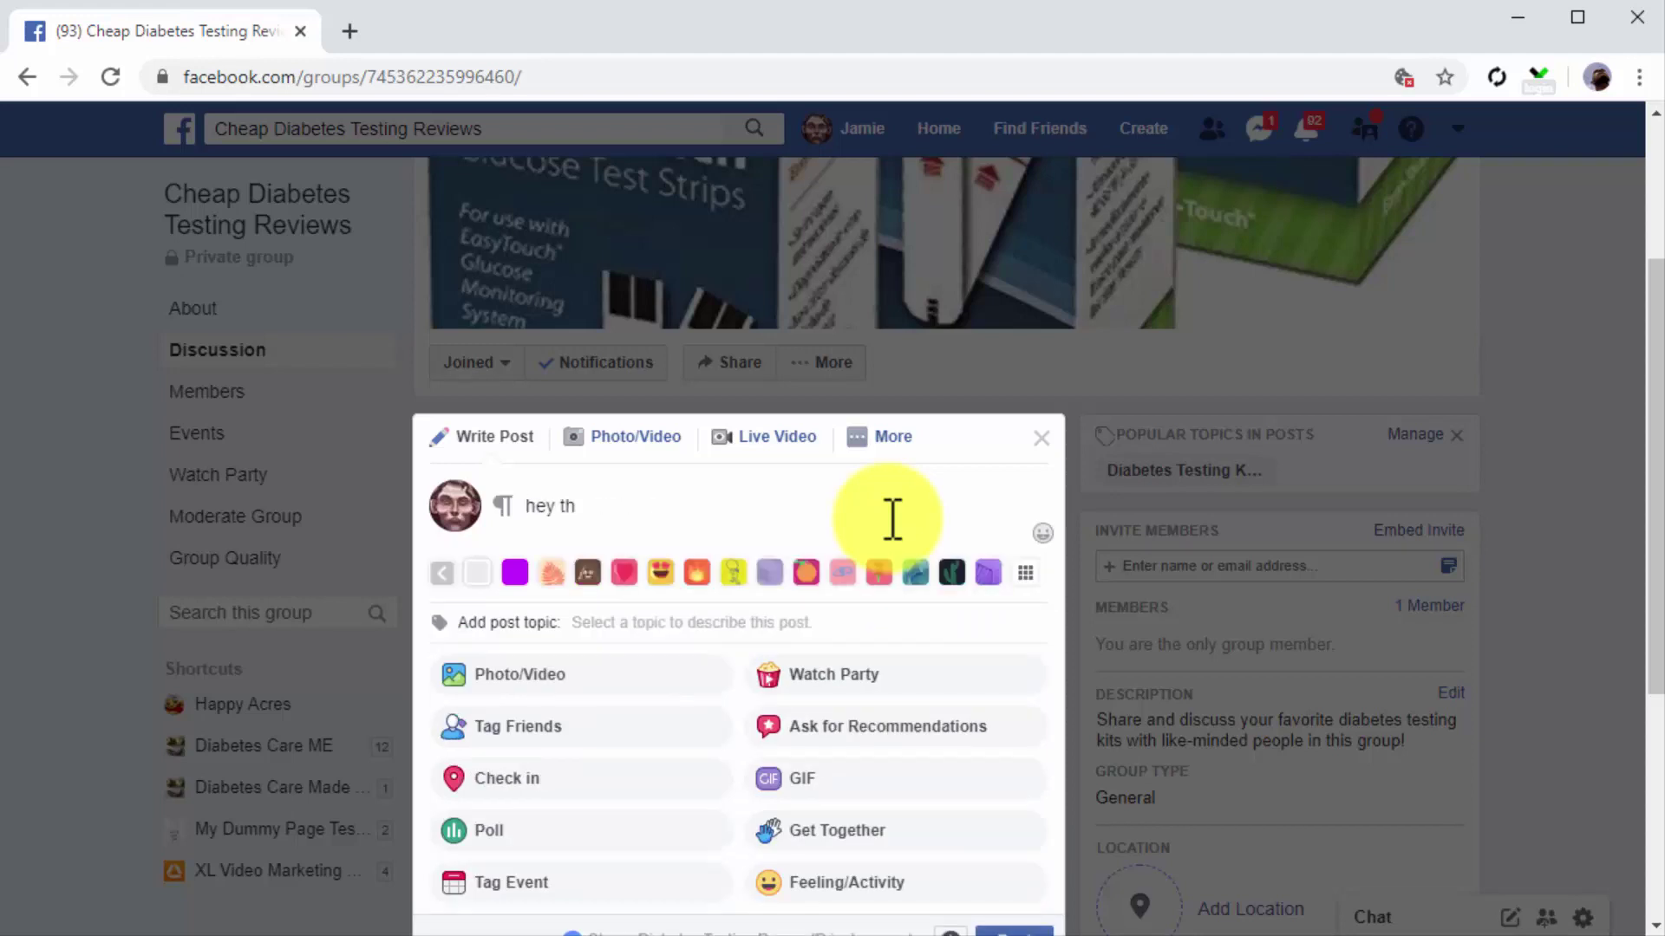
{"action": "key", "text": "ctrl+a"}
{"action": "type", "text": "Hey there everyone! What are the most cost-effective testing kits that sell in your area?"}
{"action": "type", "text": "I f"}
{"action": "type", "text": "ou"}
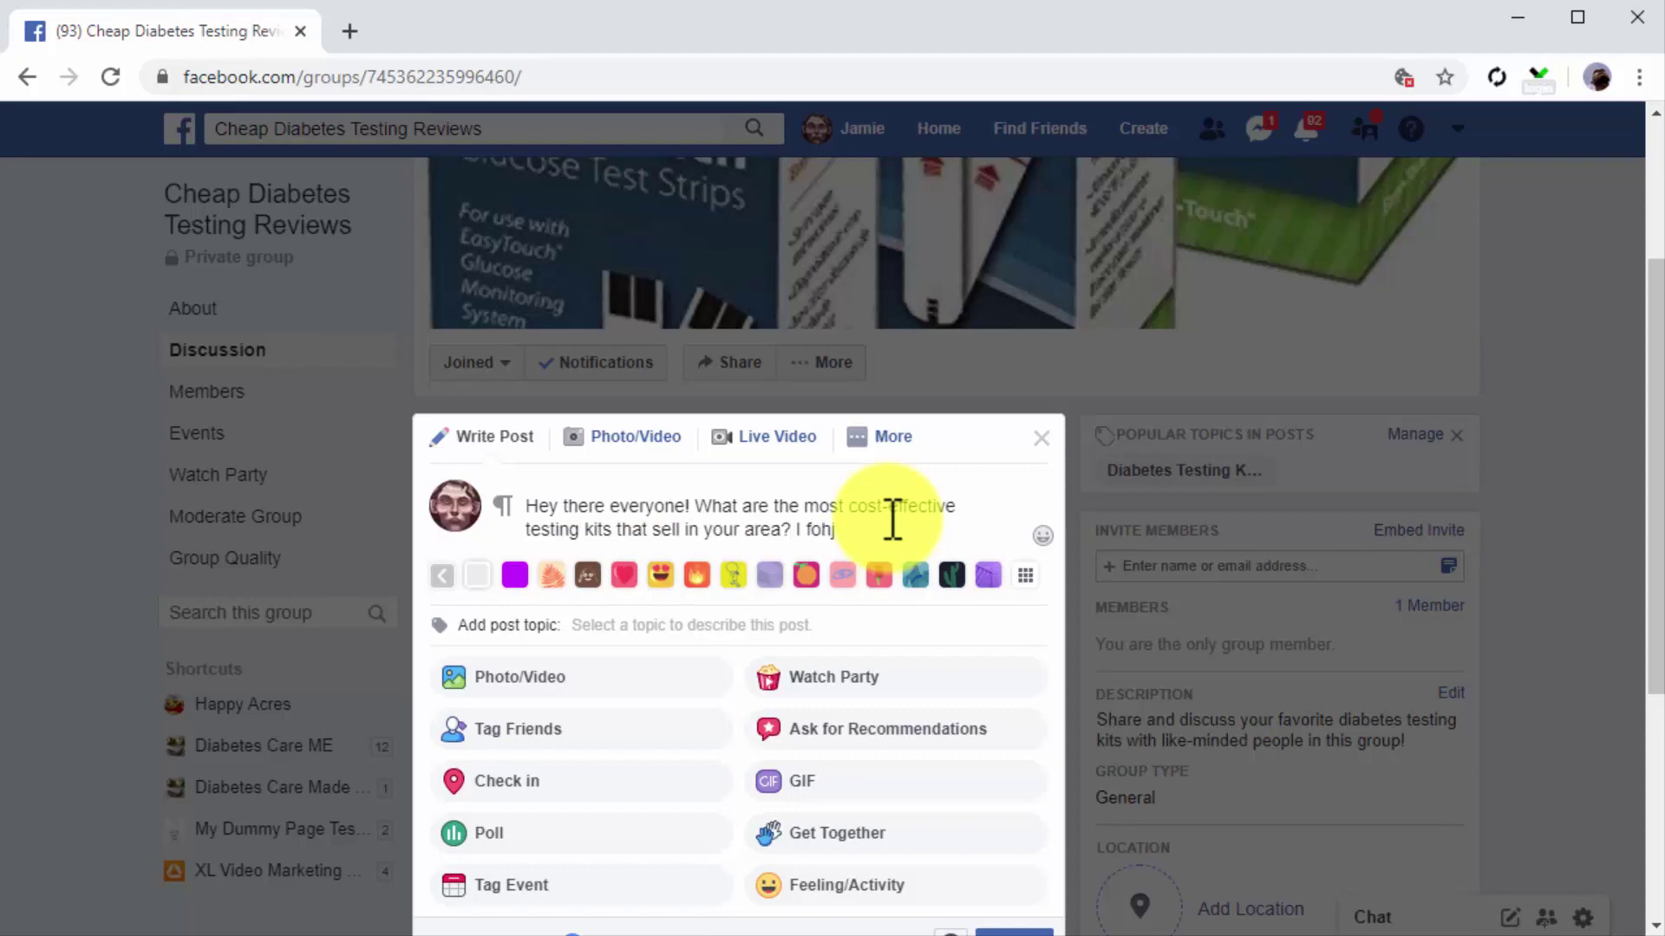
{"action": "key", "text": "ctrl+v"}
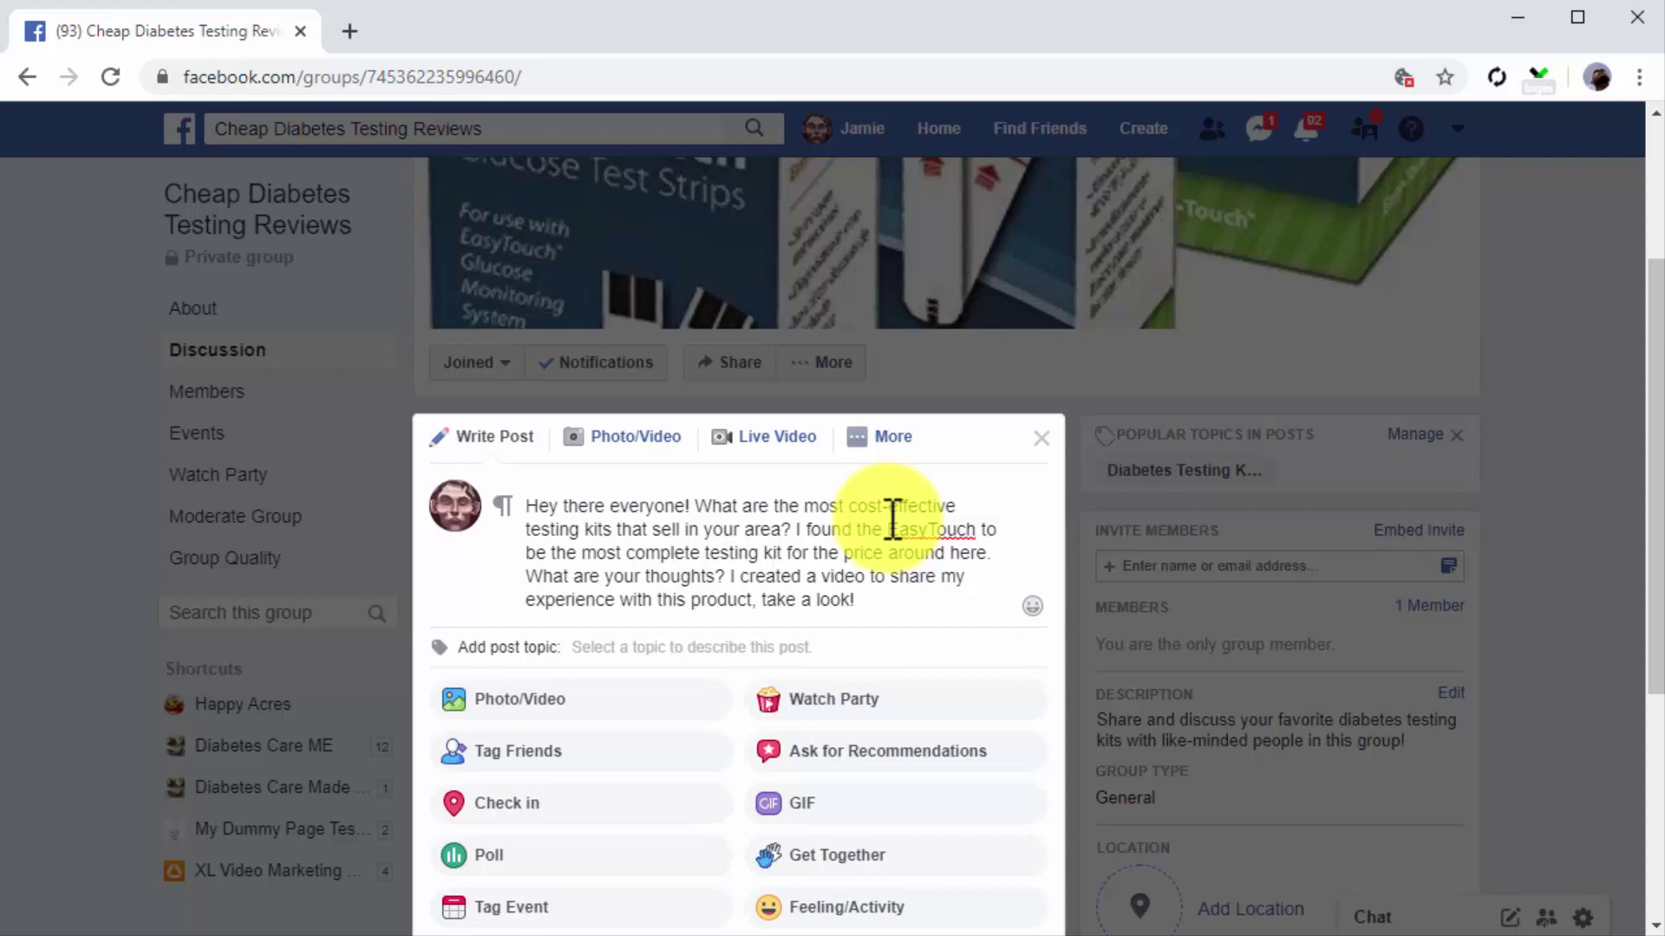
- Attach the Care Touch_Medium video and publish the post
{"action": "left_click", "coordinate": [555, 701]}
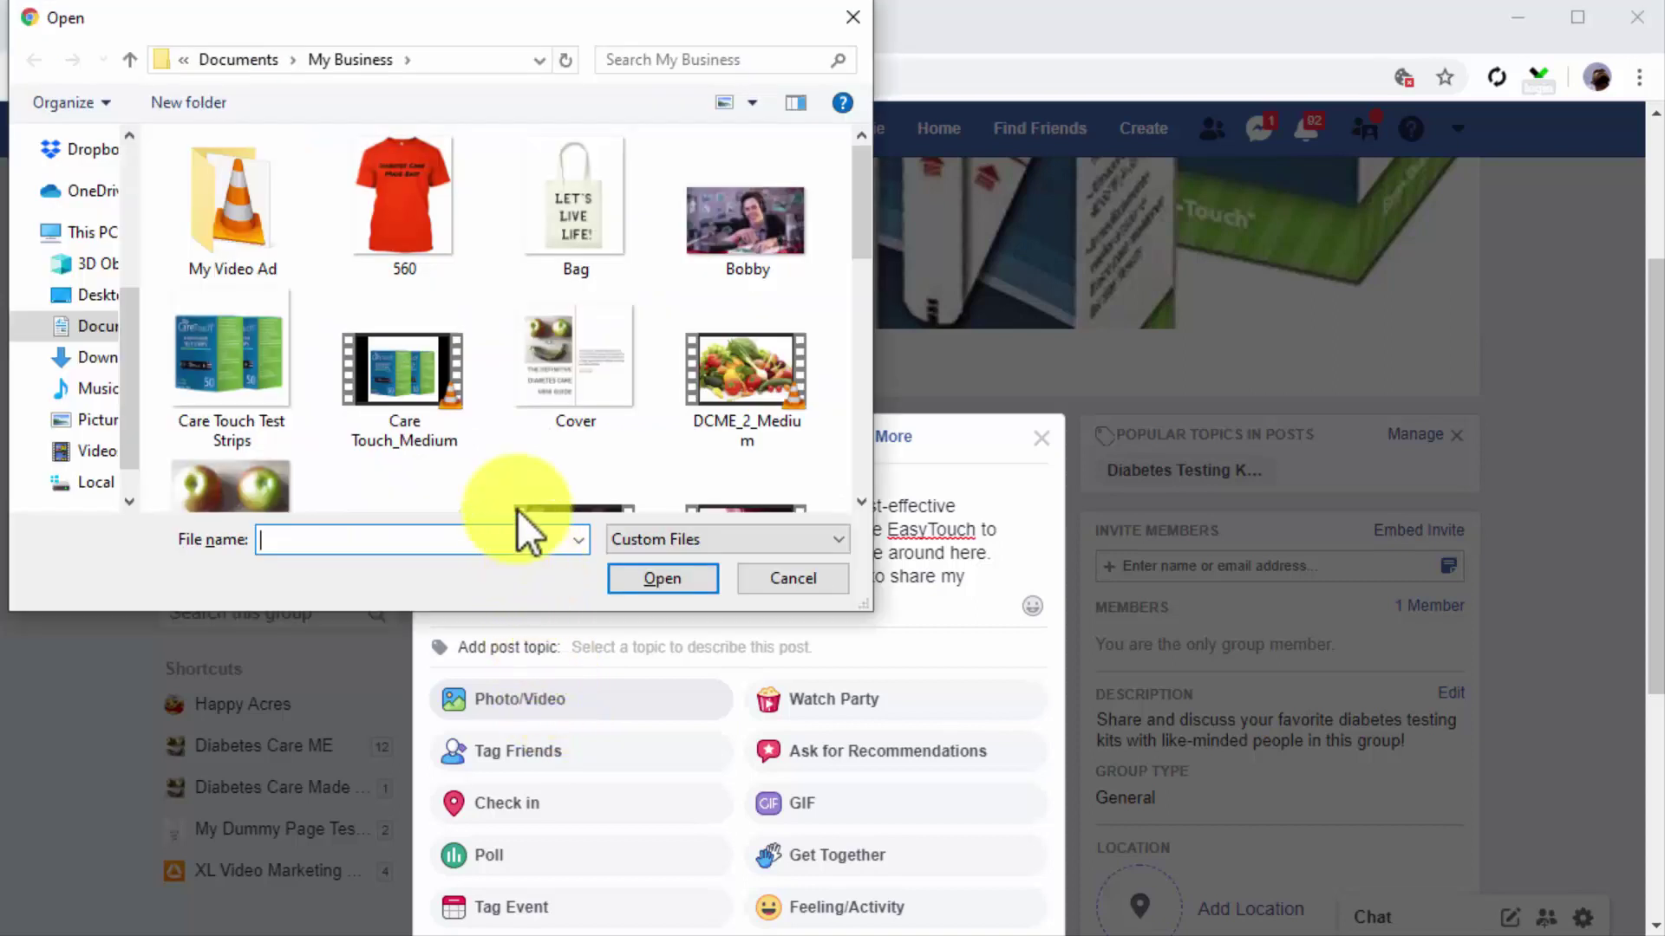
{"action": "double_click", "coordinate": [433, 385]}
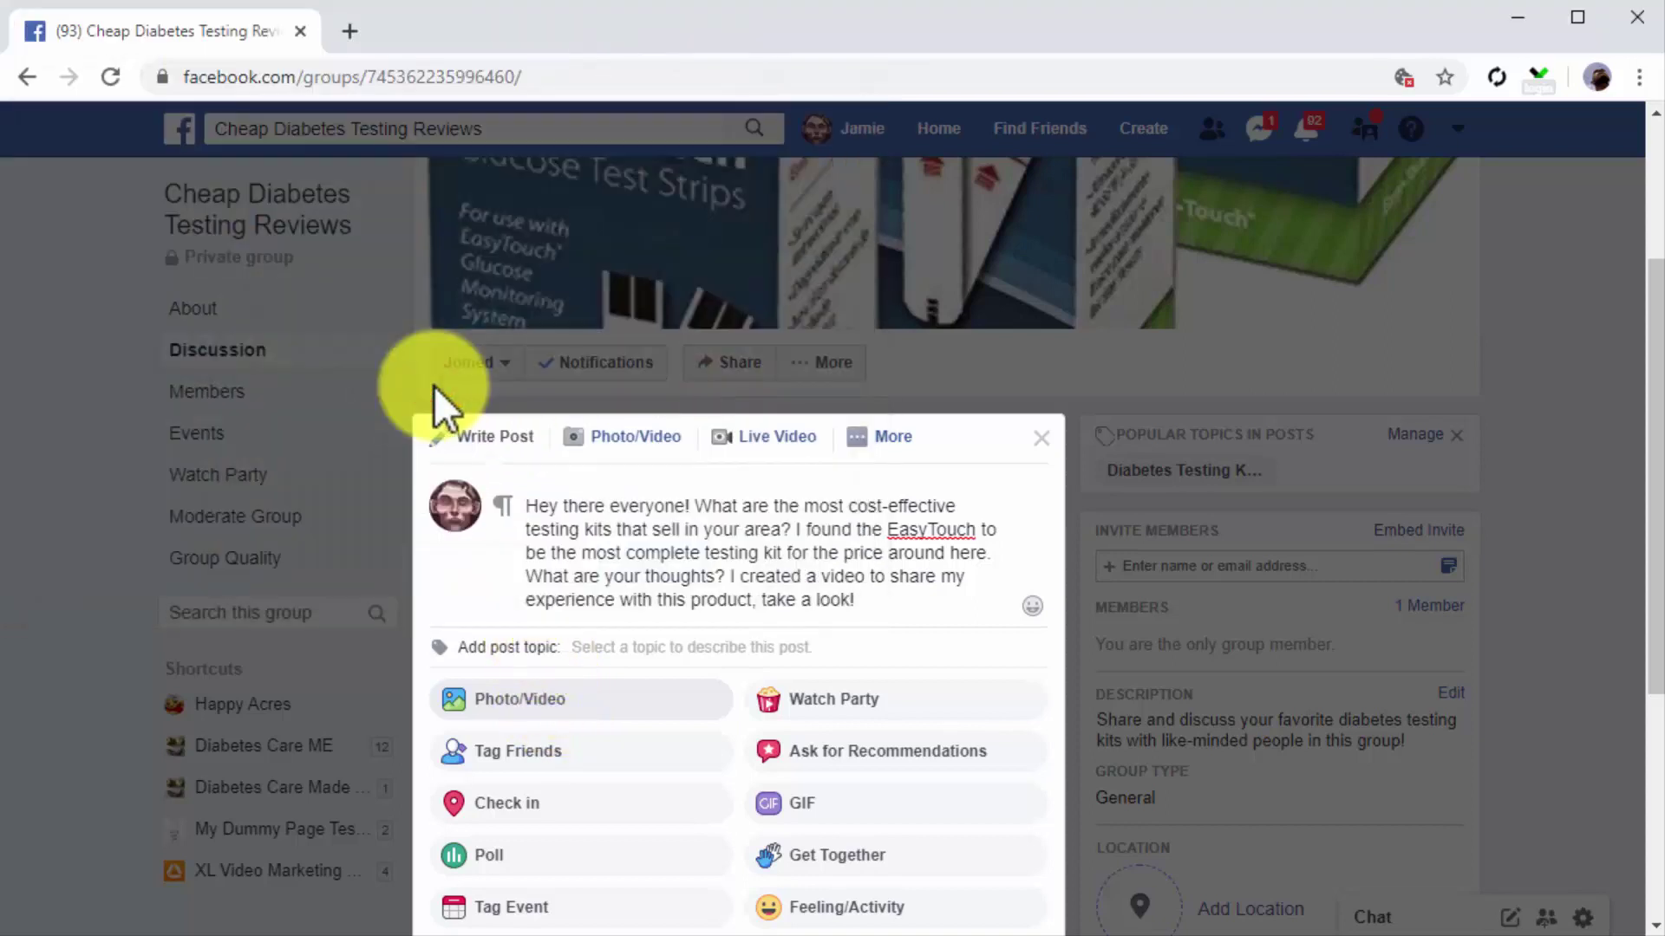
{"action": "scroll", "coordinate": [676, 607], "scroll_direction": "down", "scroll_amount": 5}
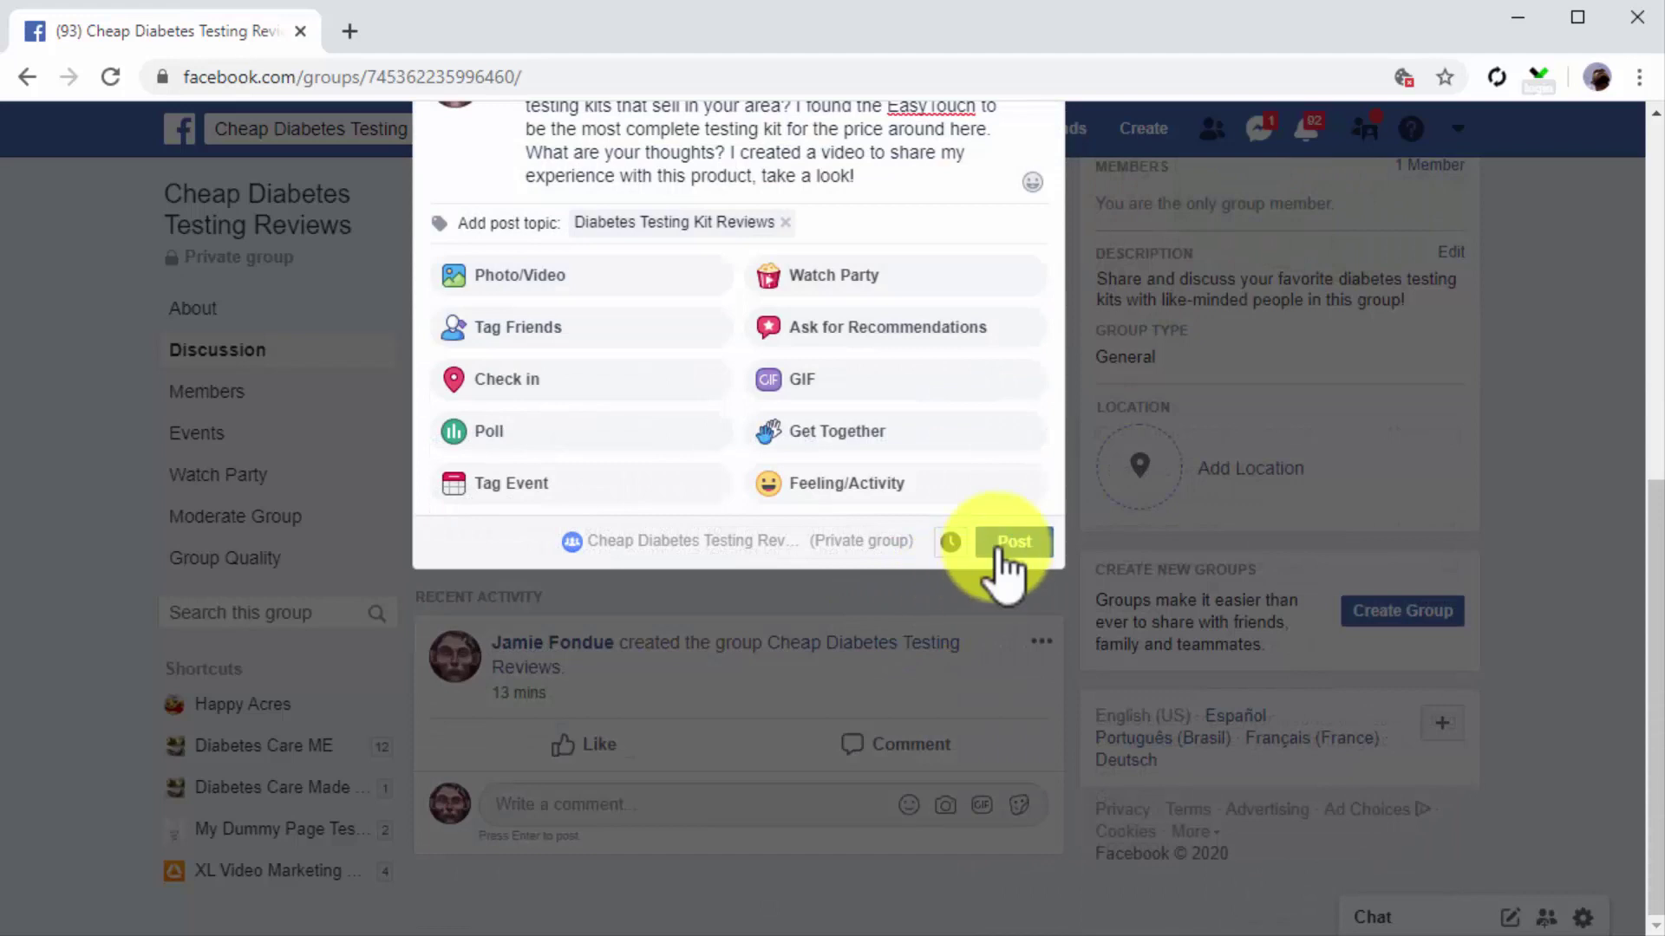
{"action": "left_click", "coordinate": [1002, 555]}
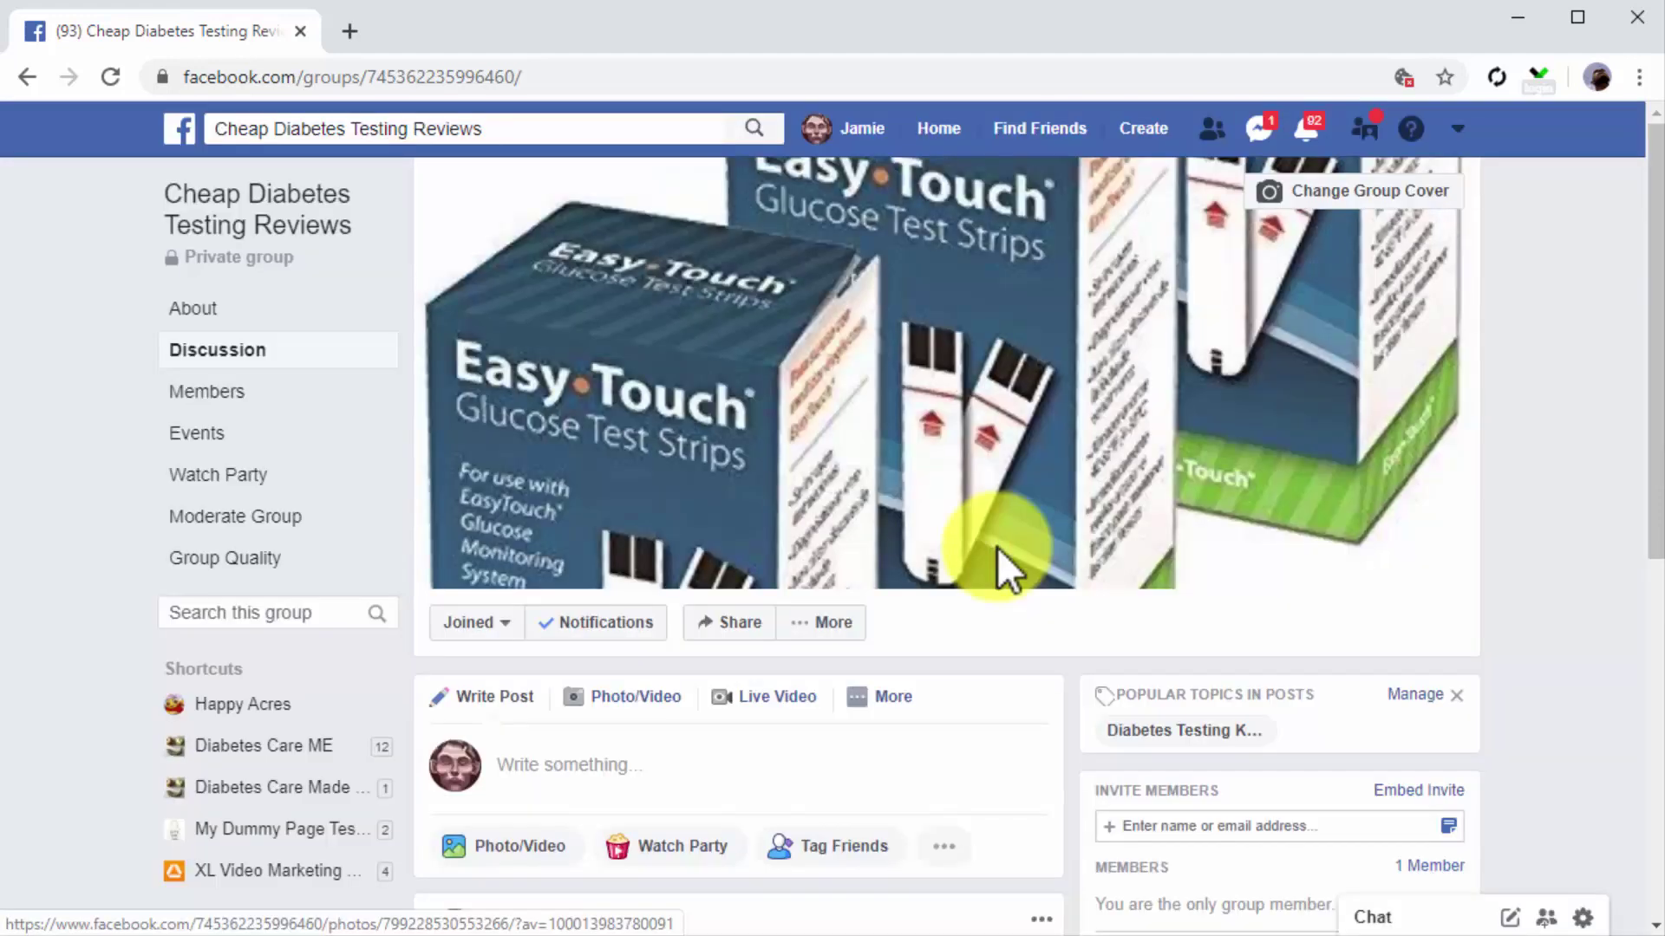